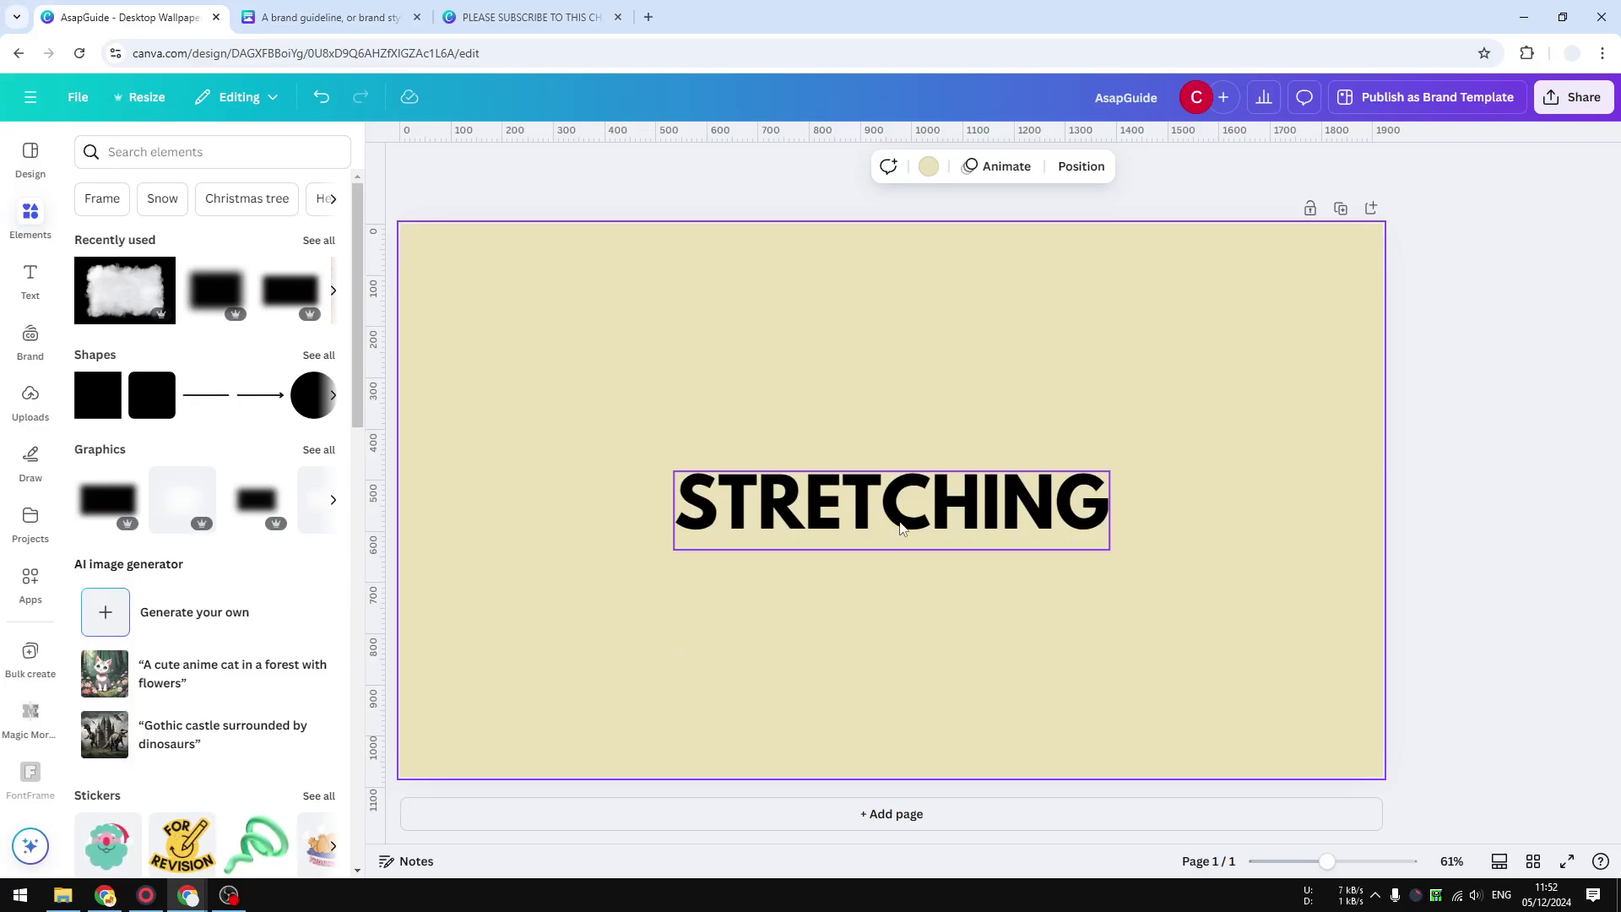
Try widening the STRETCHING text box, then undo the resize
click(1083, 504)
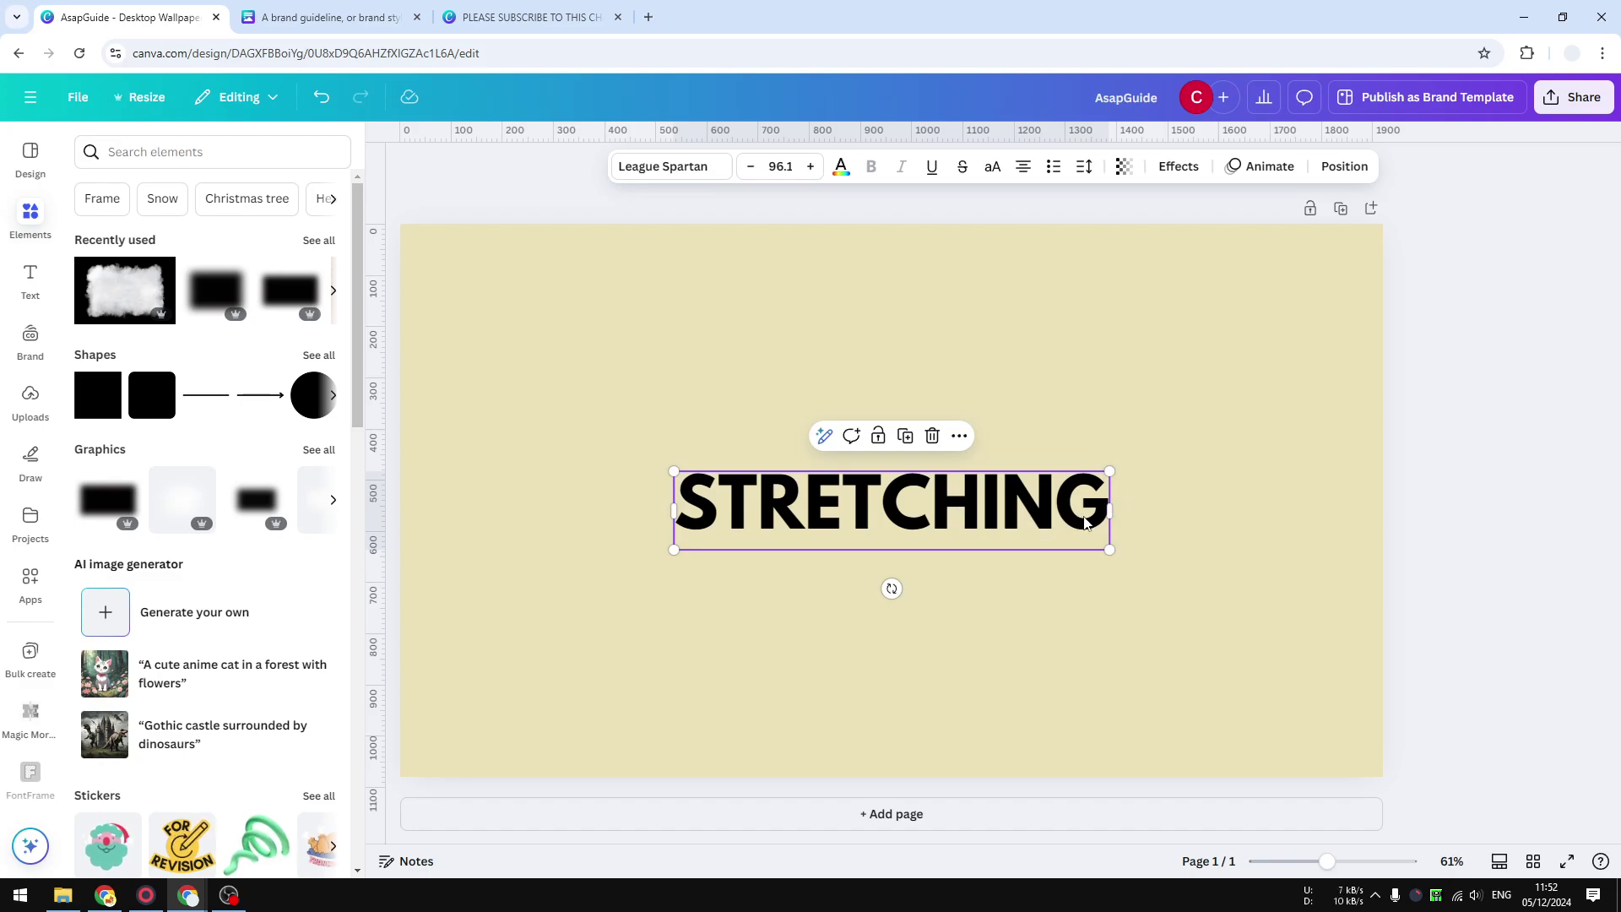
drag(1113, 508, 1280, 507)
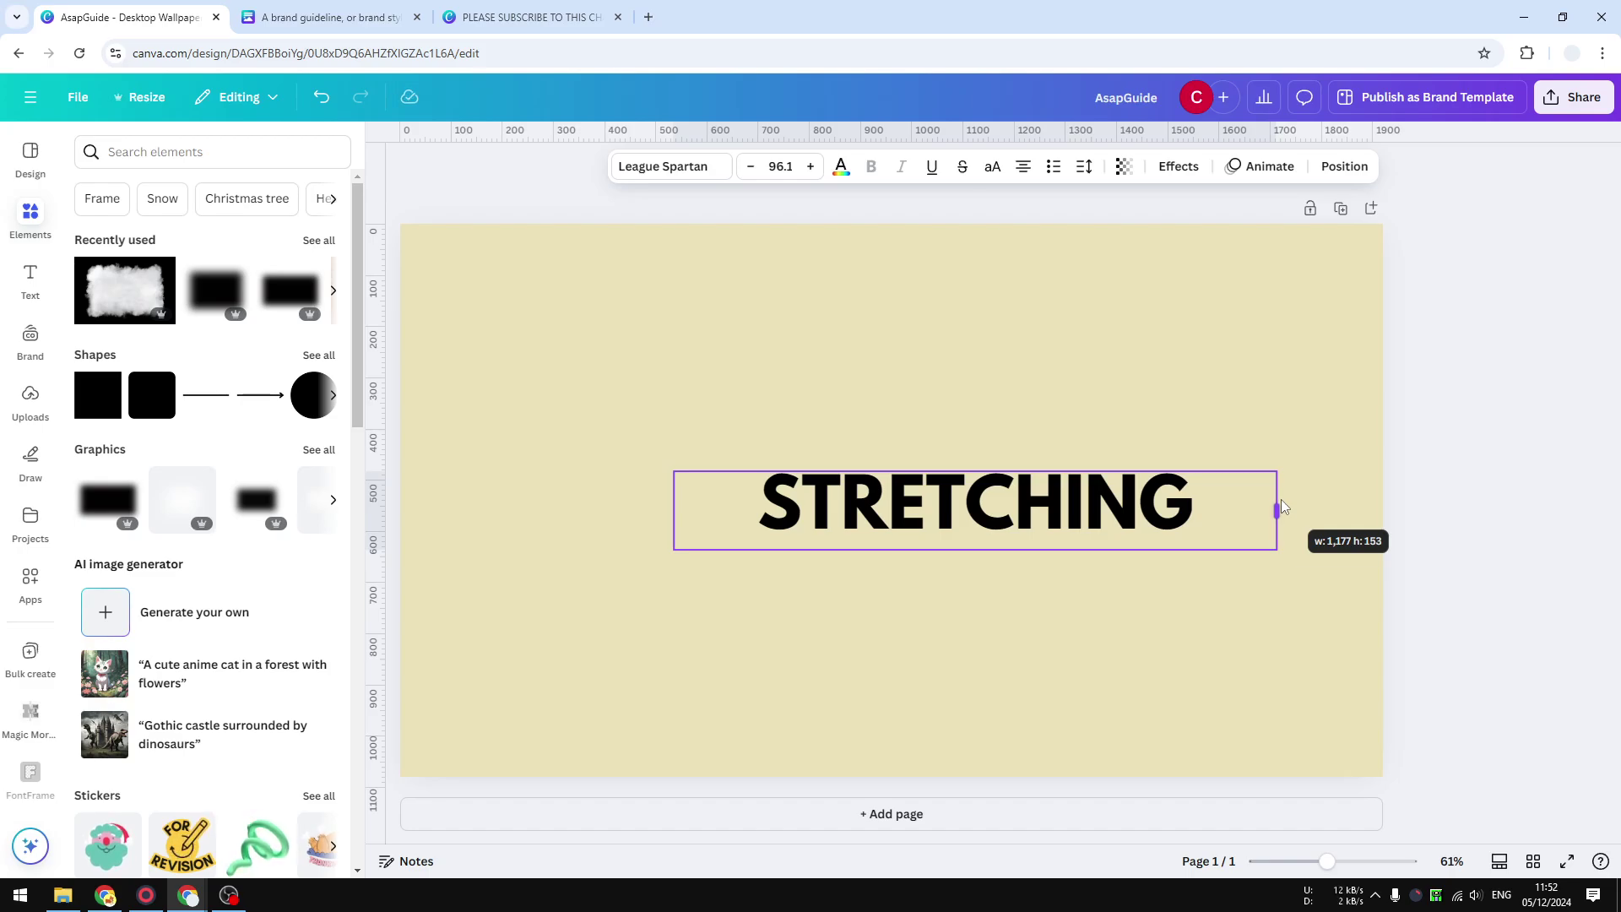
drag(1282, 501, 1283, 500)
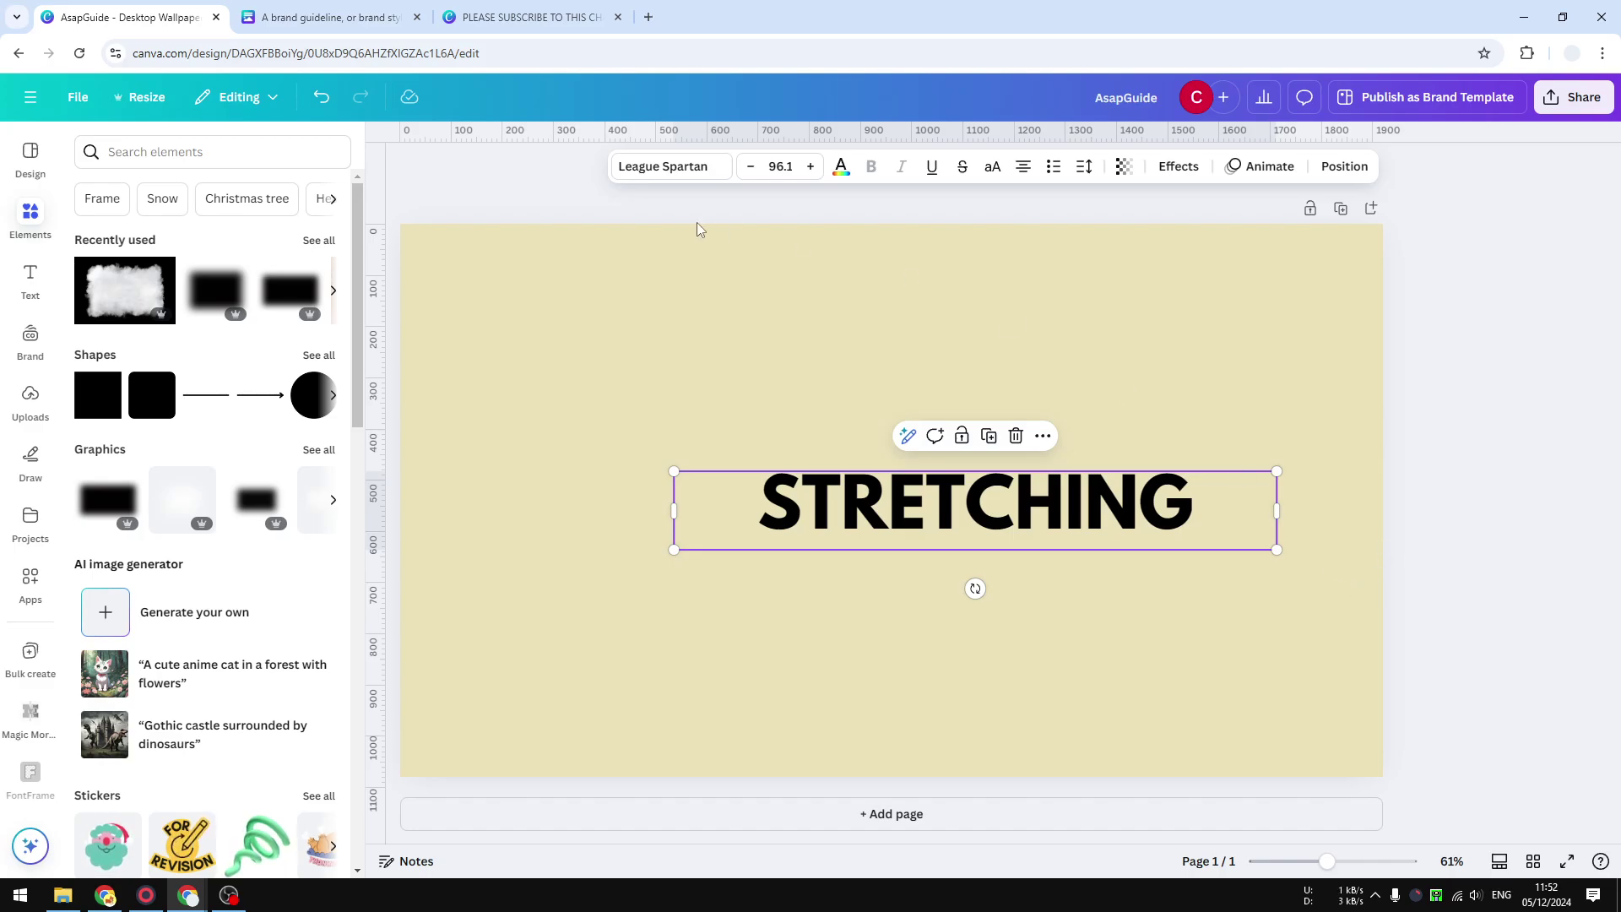
click(321, 97)
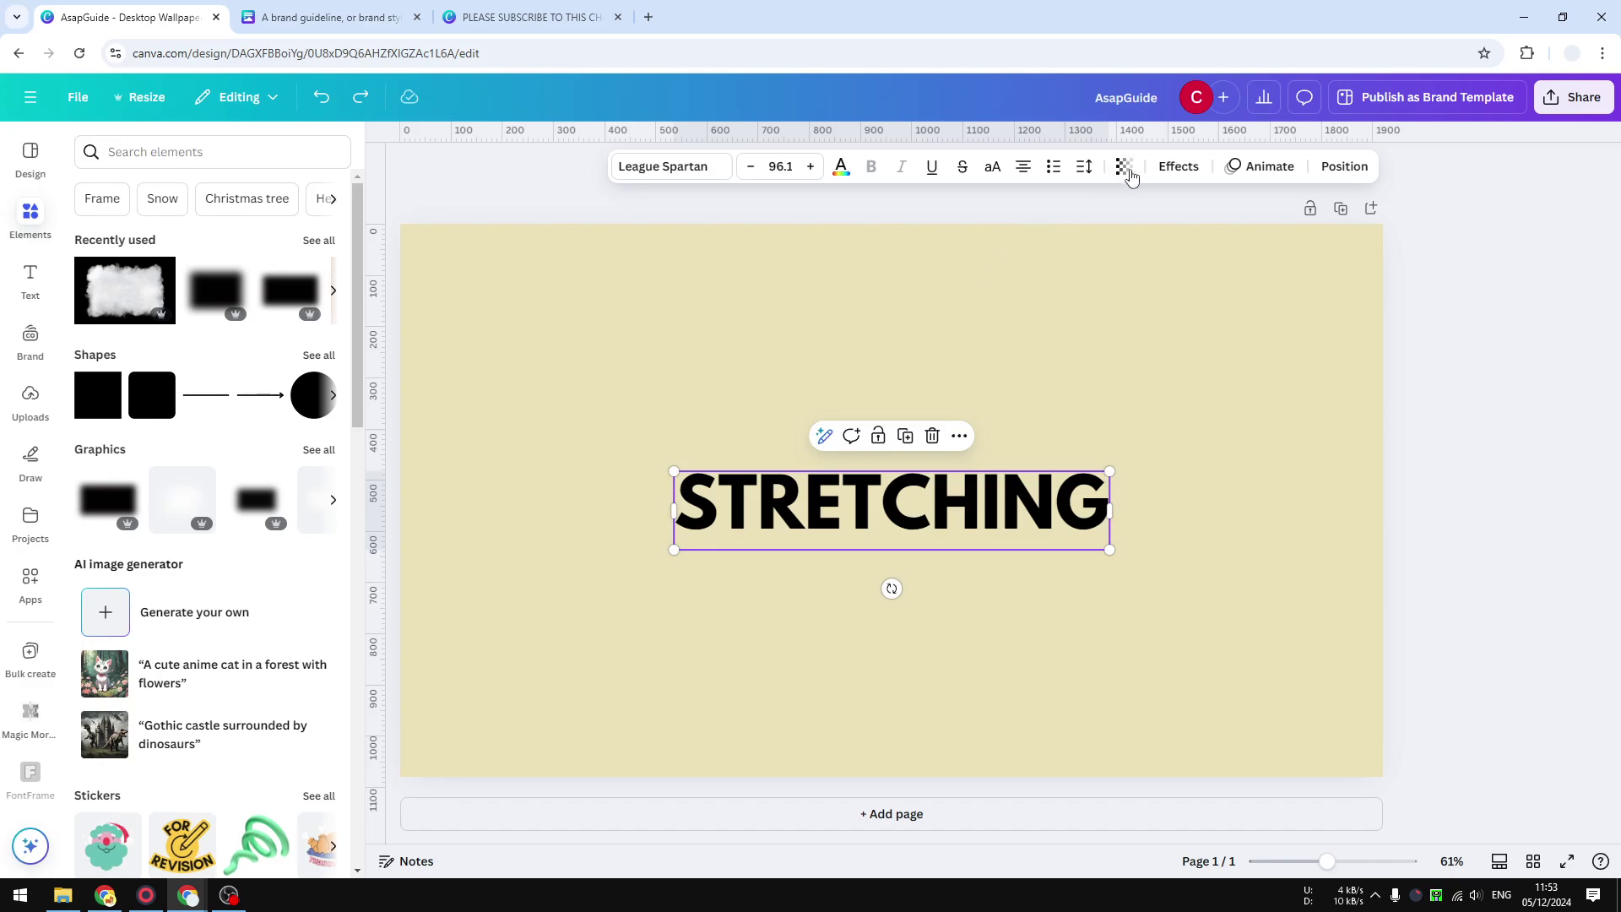
Experiment with STRETCHING letter spacing, revert it, and deselect the text
click(1085, 169)
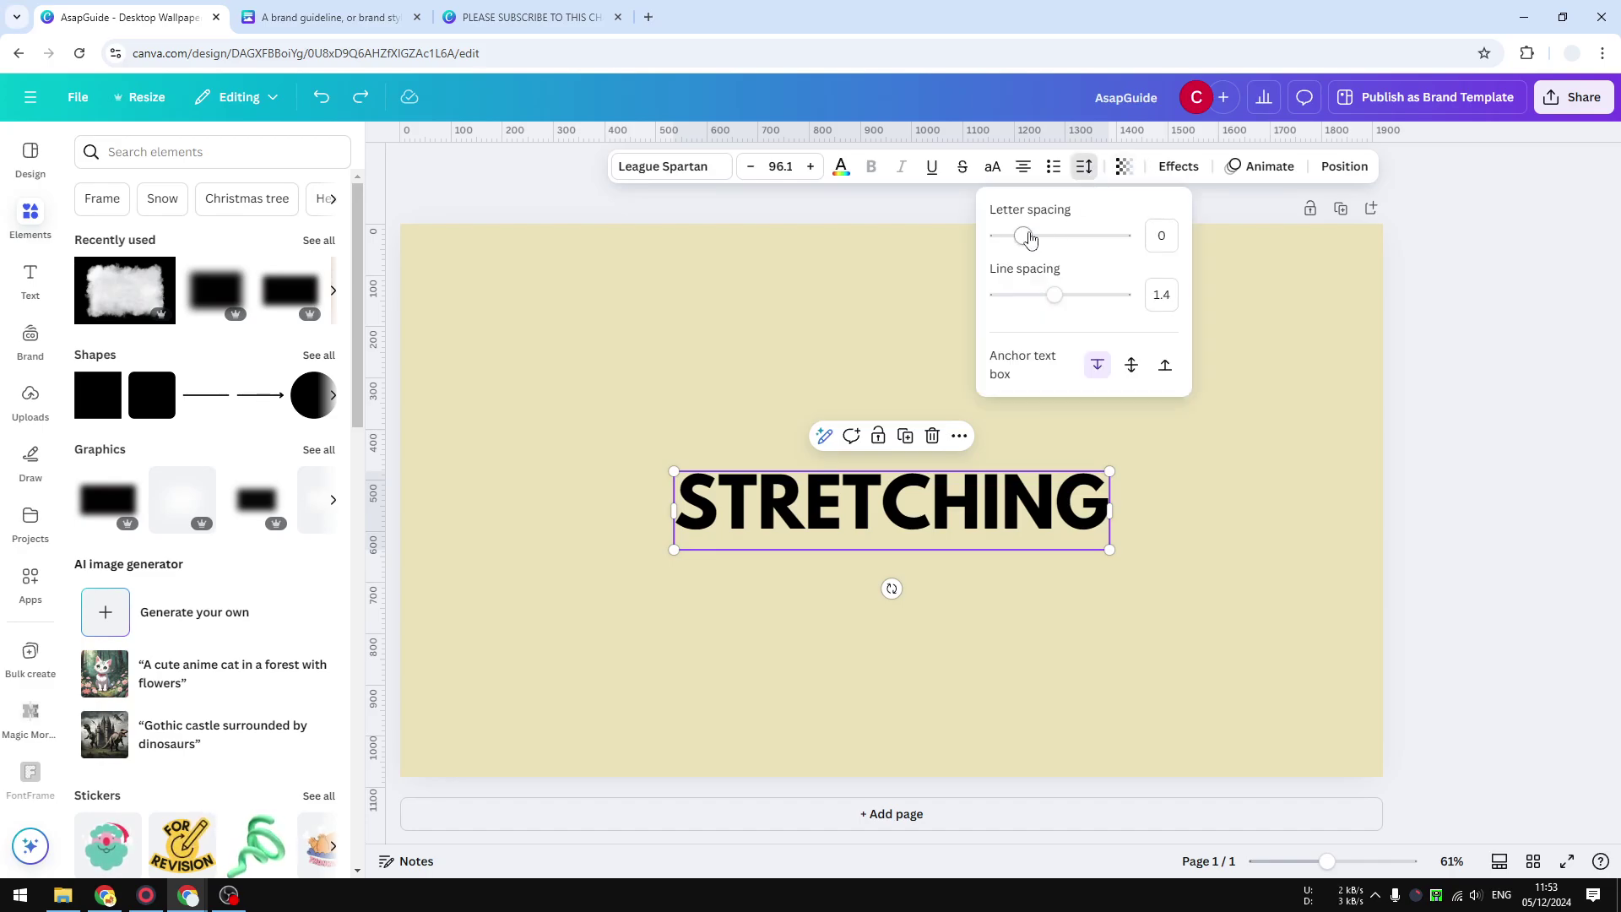
drag(1024, 239, 1096, 245)
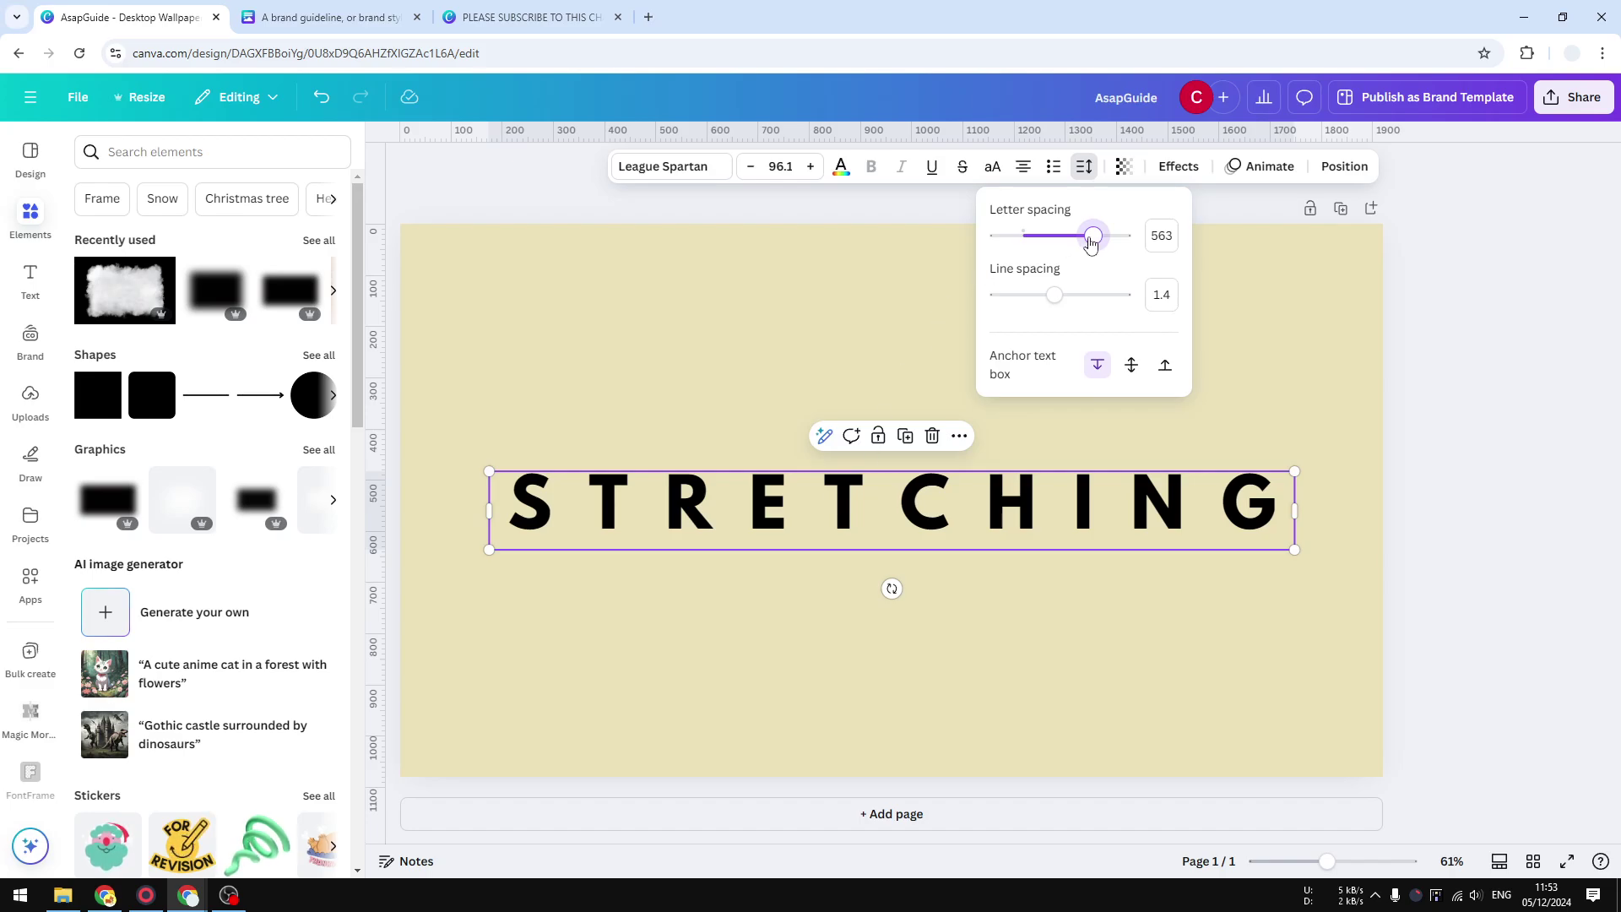
drag(1094, 237, 1033, 237)
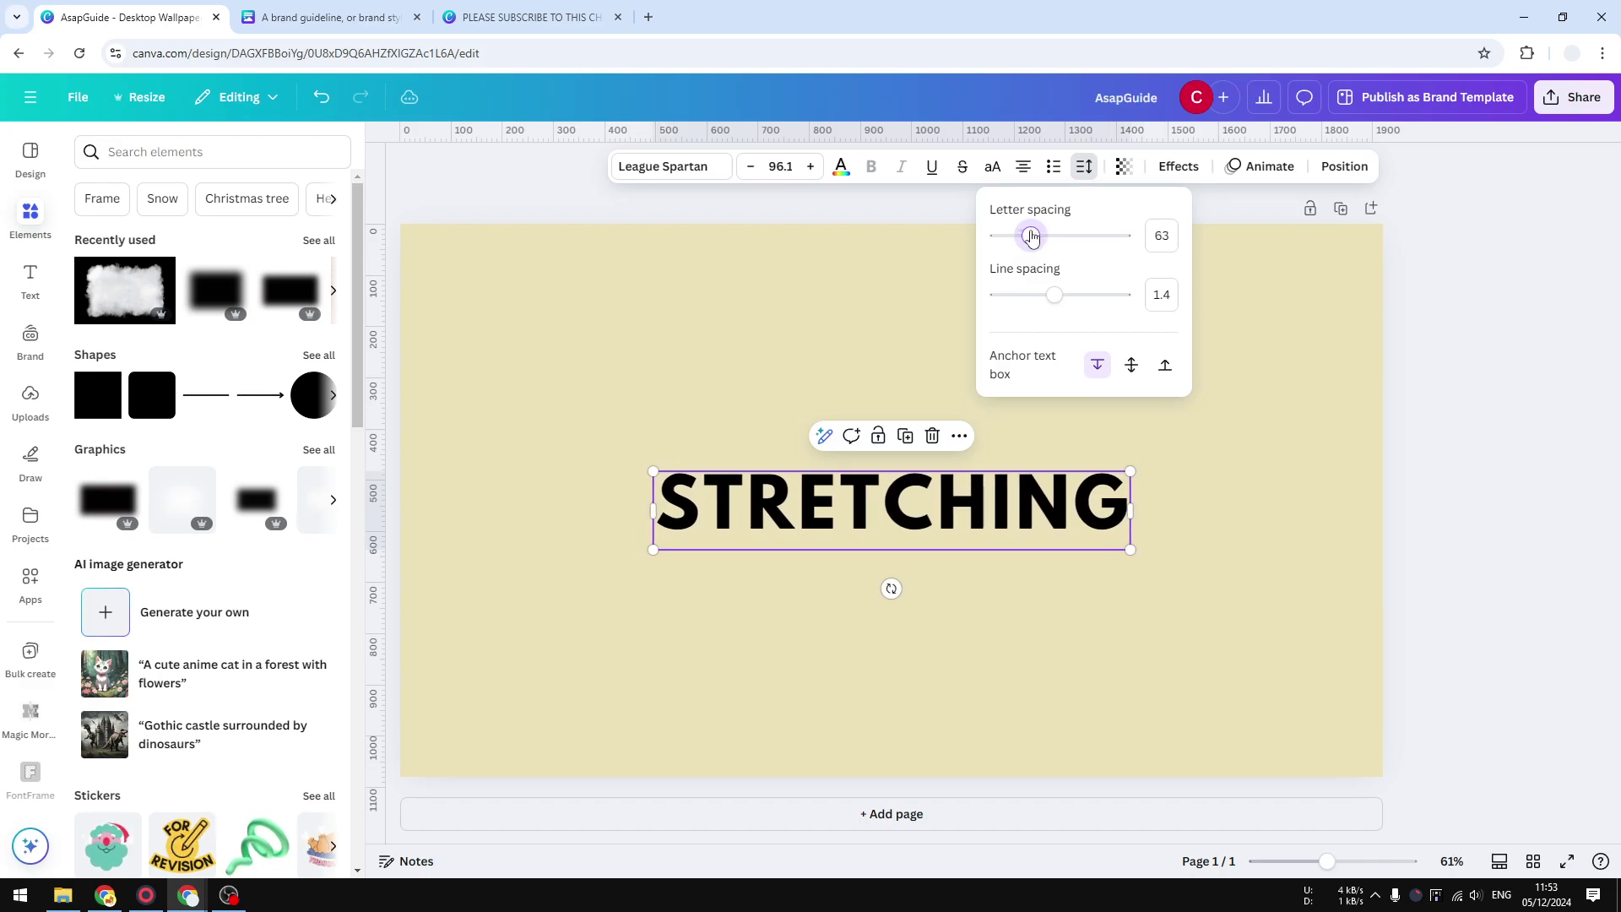
click(323, 99)
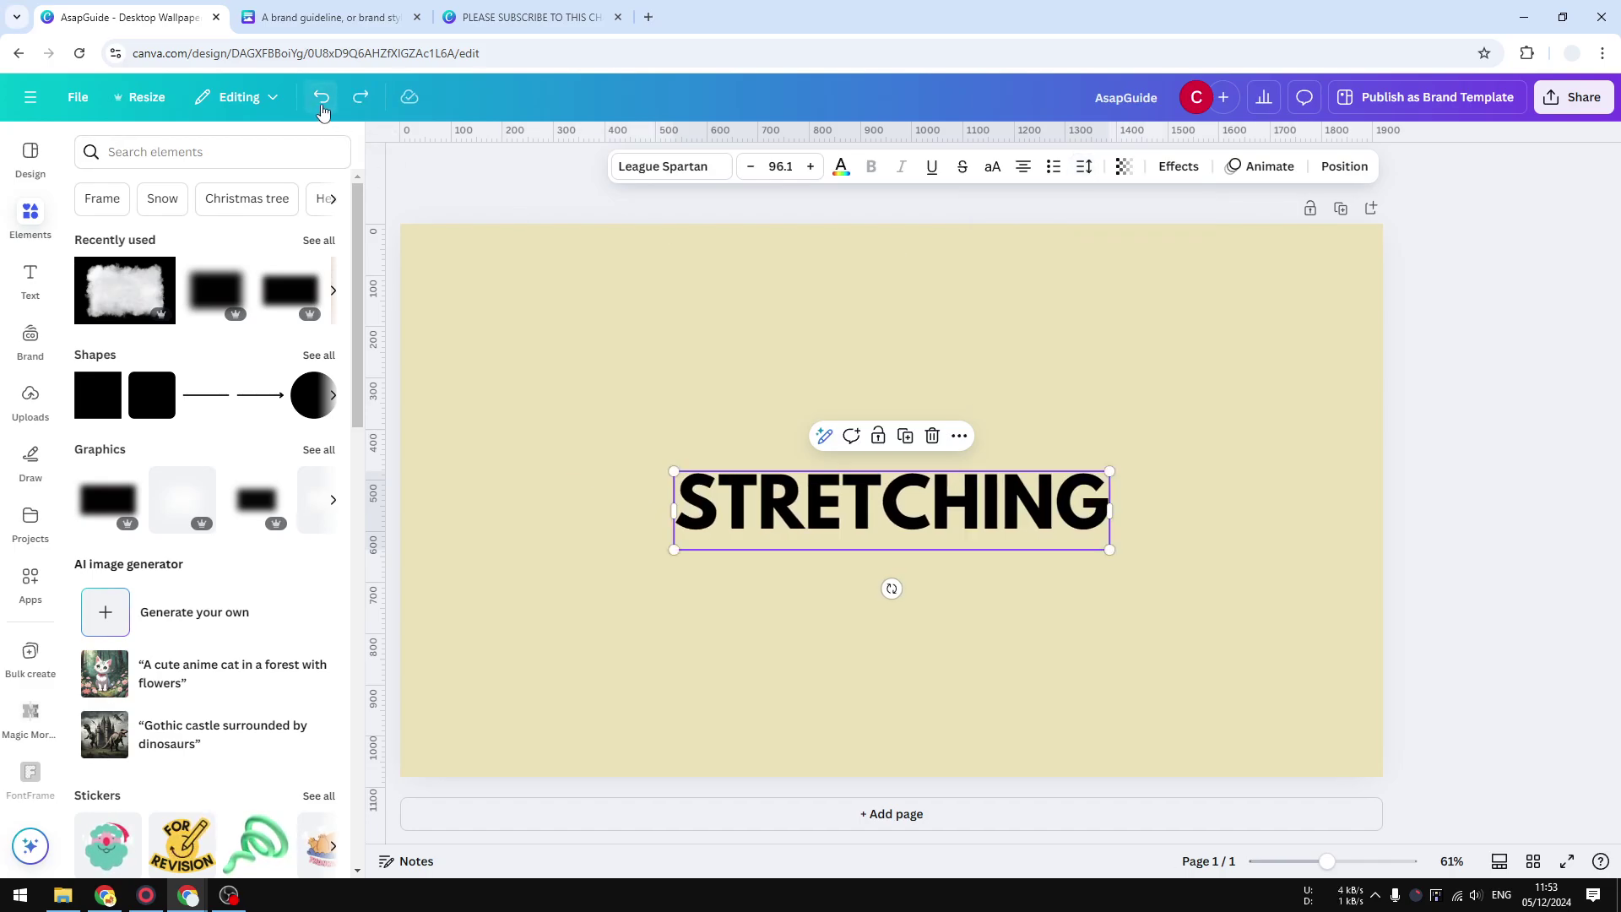
click(321, 99)
click(359, 99)
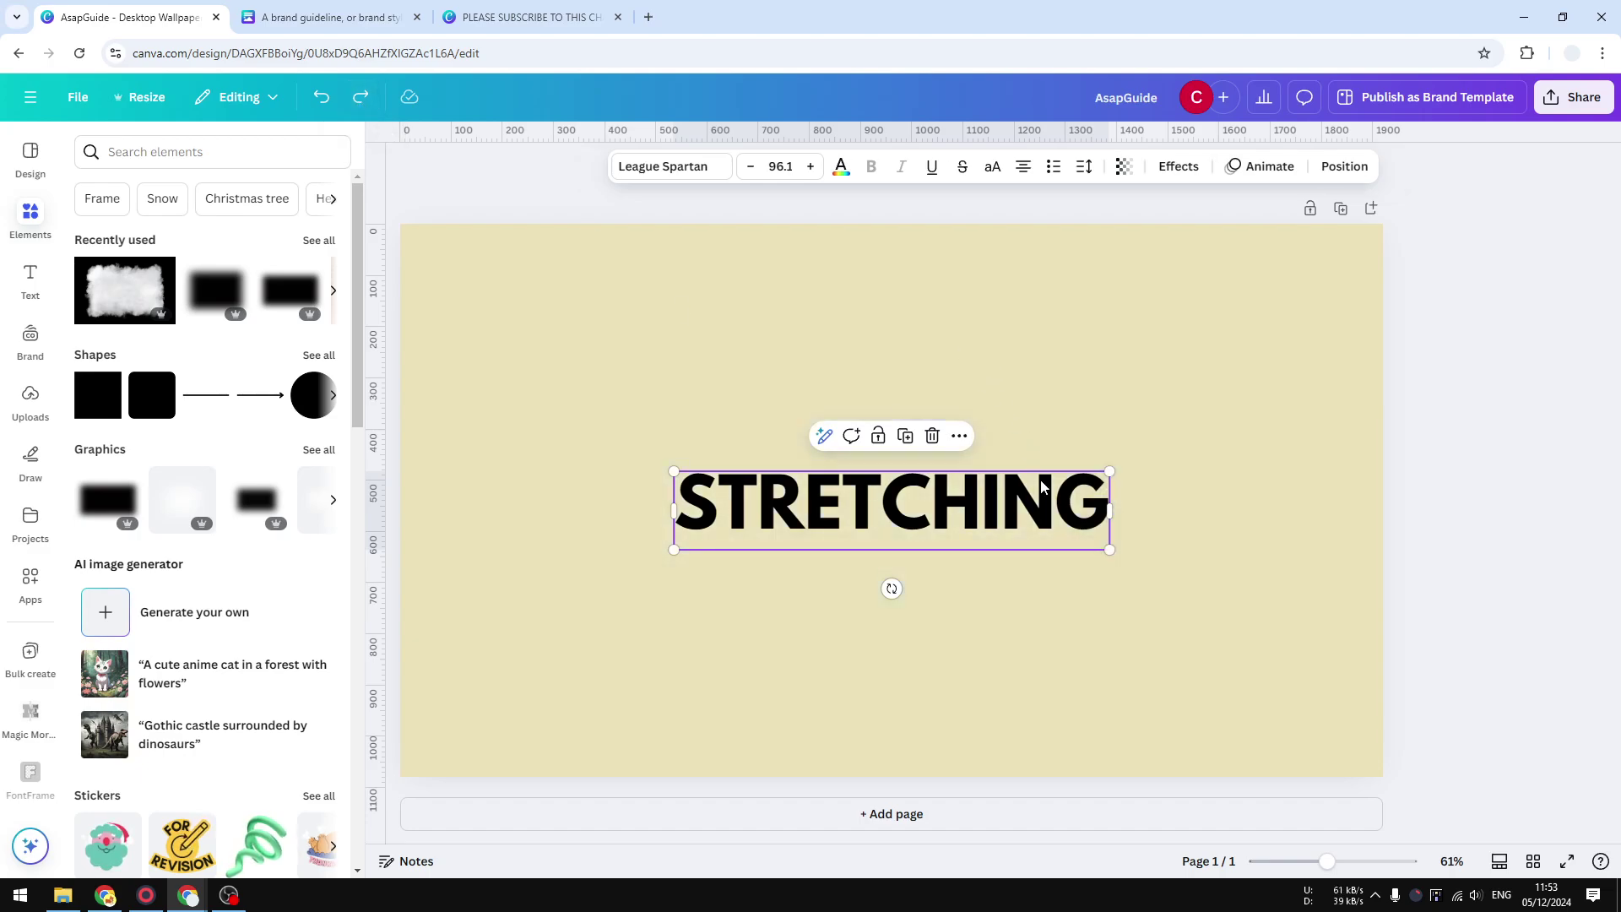
click(1151, 656)
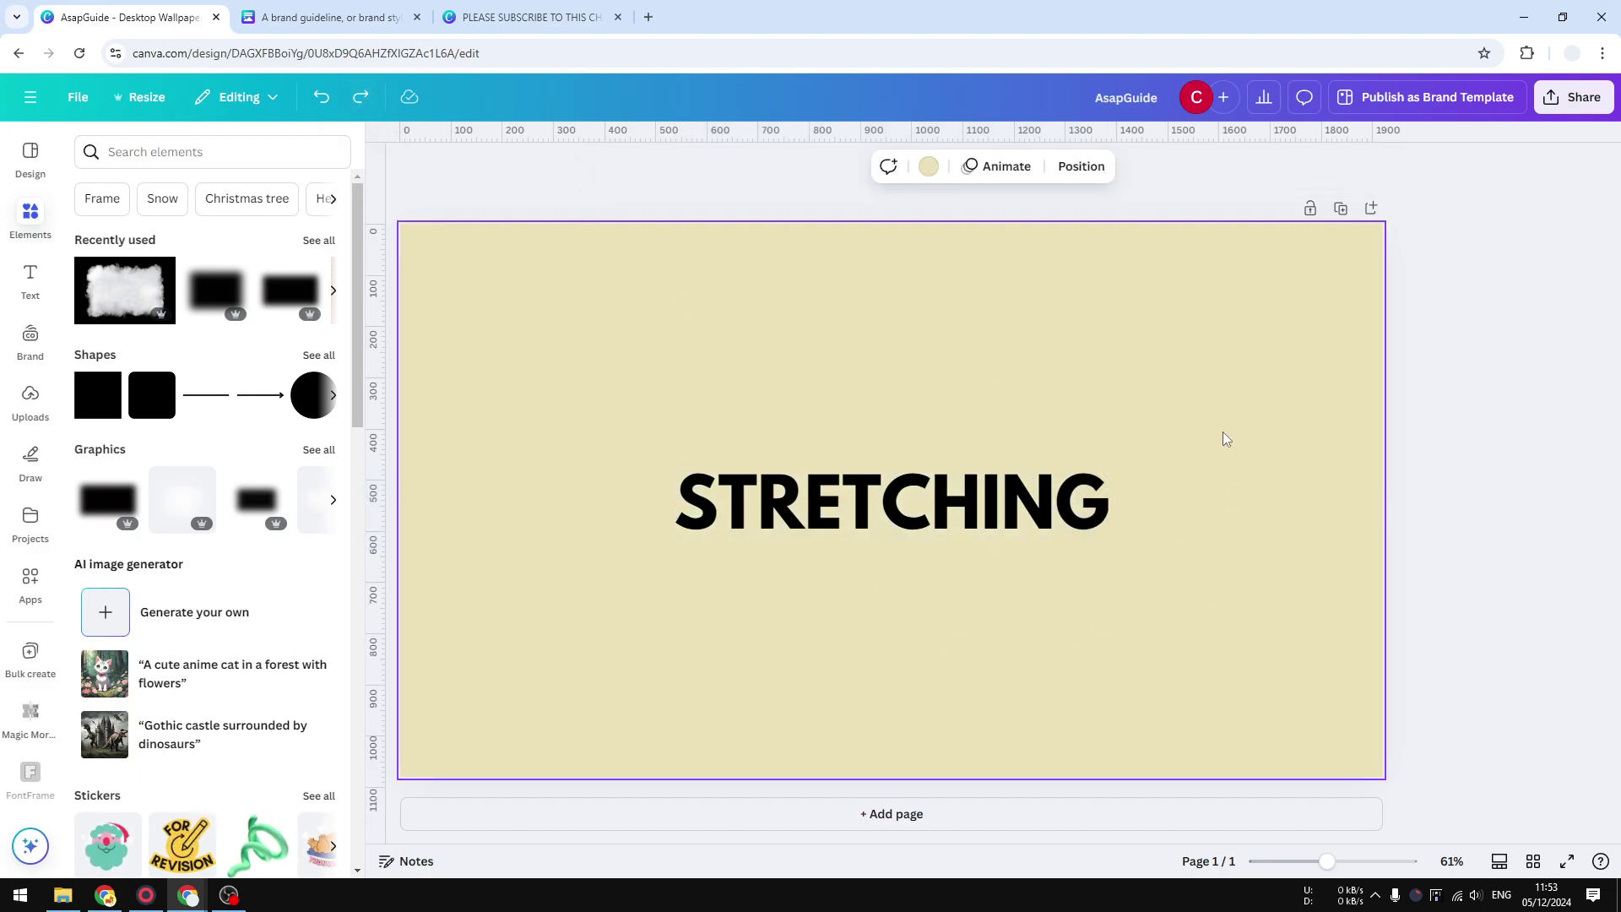
Export the page from Share > Download as PNG with Transparent background ticked
click(1575, 102)
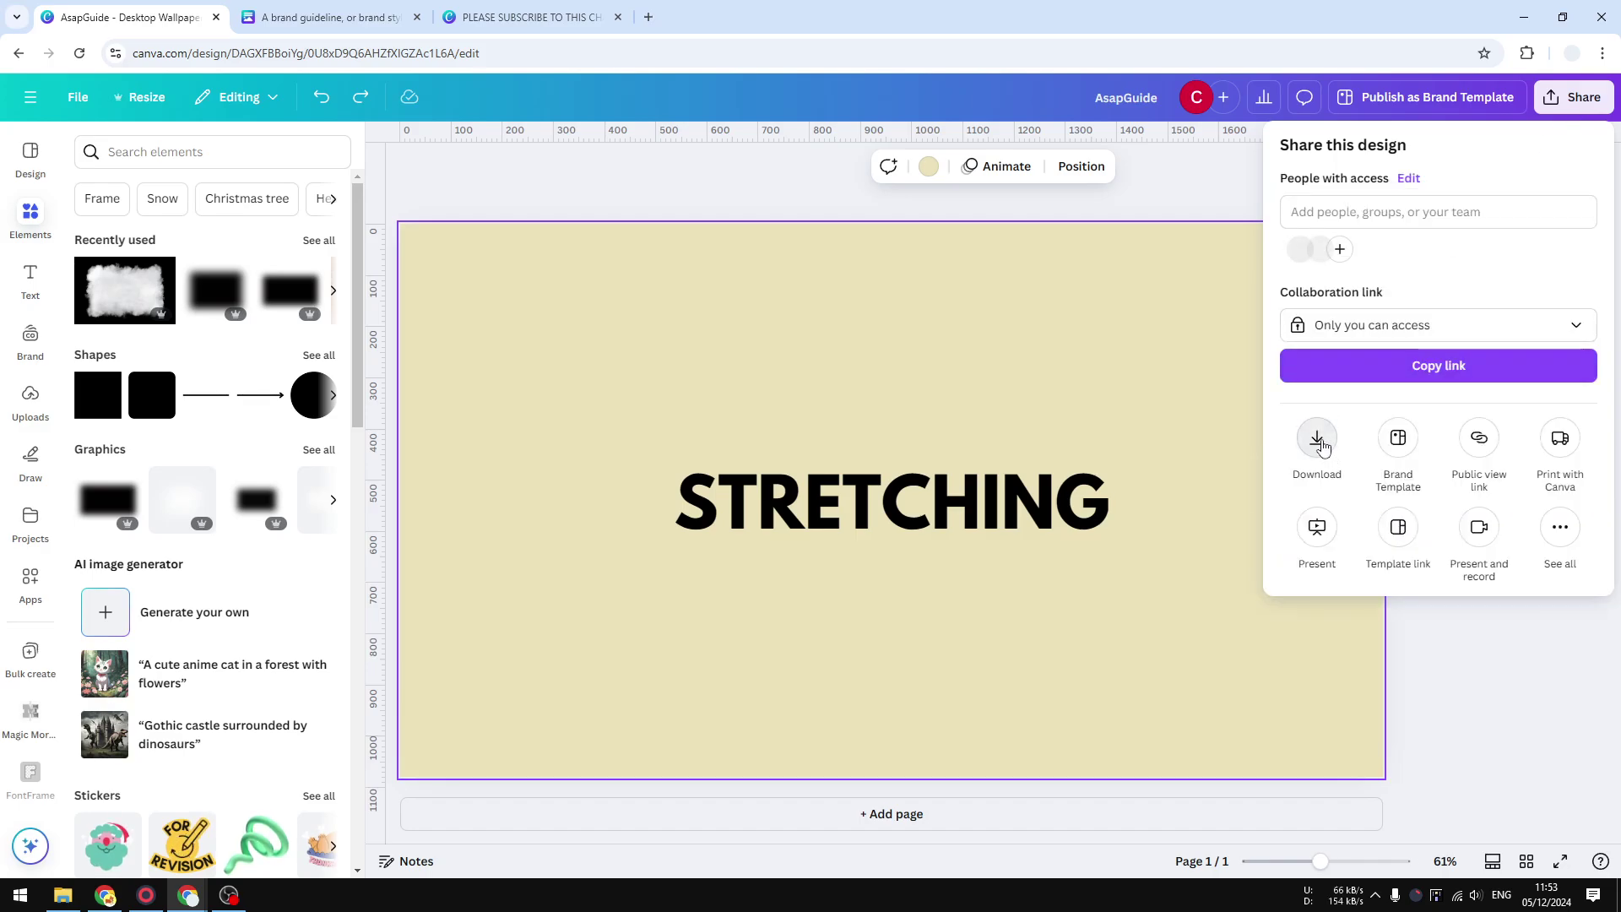
click(1318, 441)
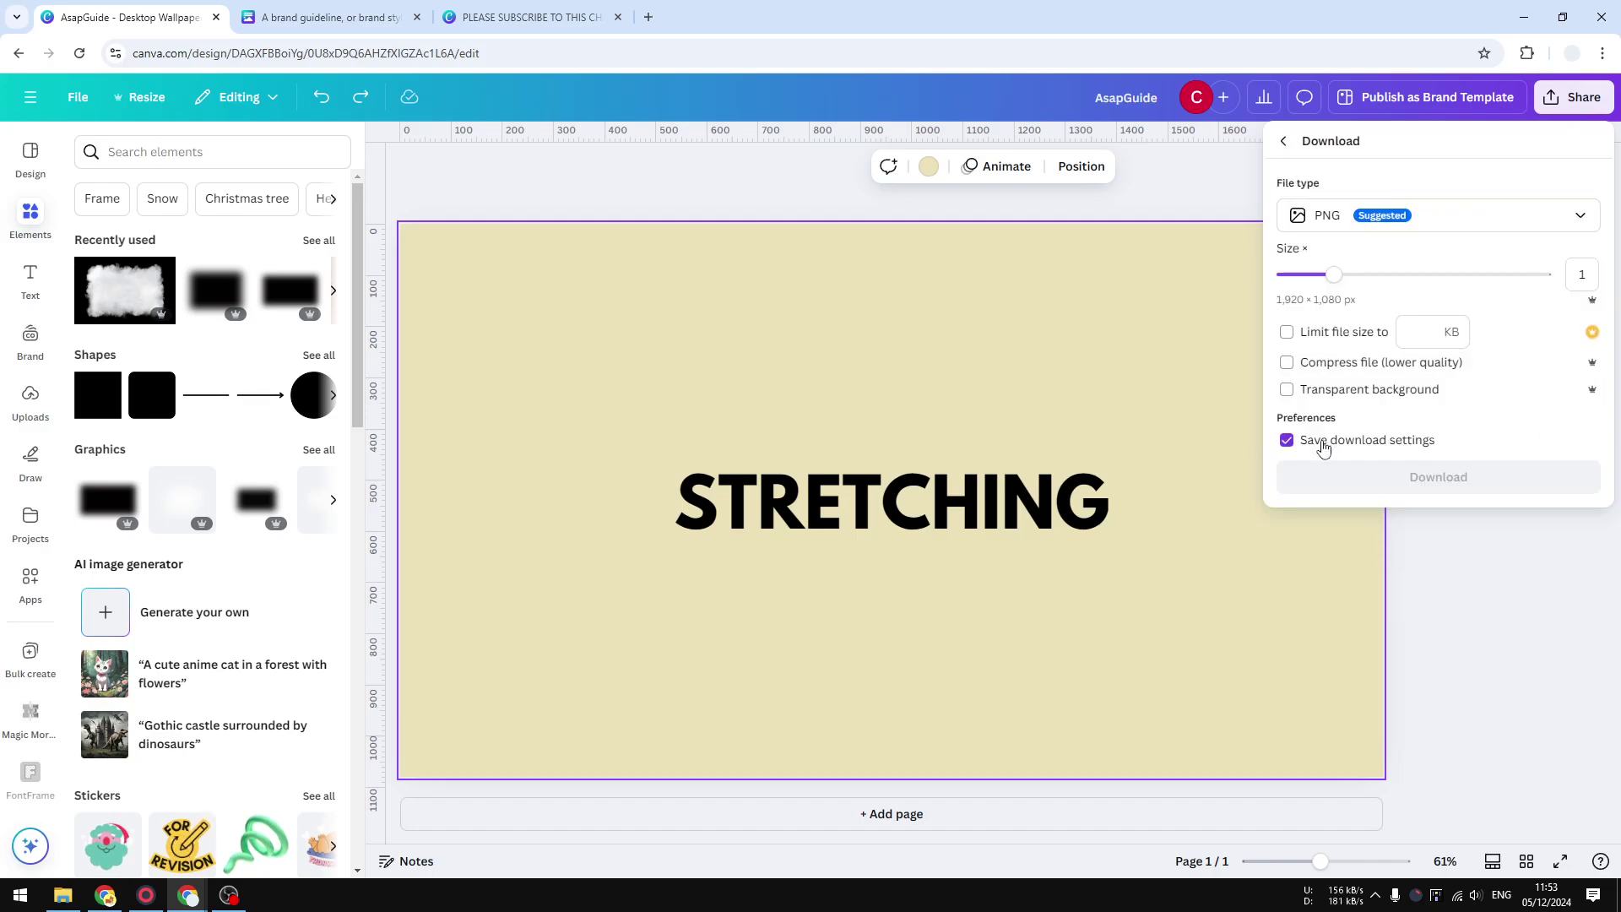
click(1346, 222)
click(1350, 228)
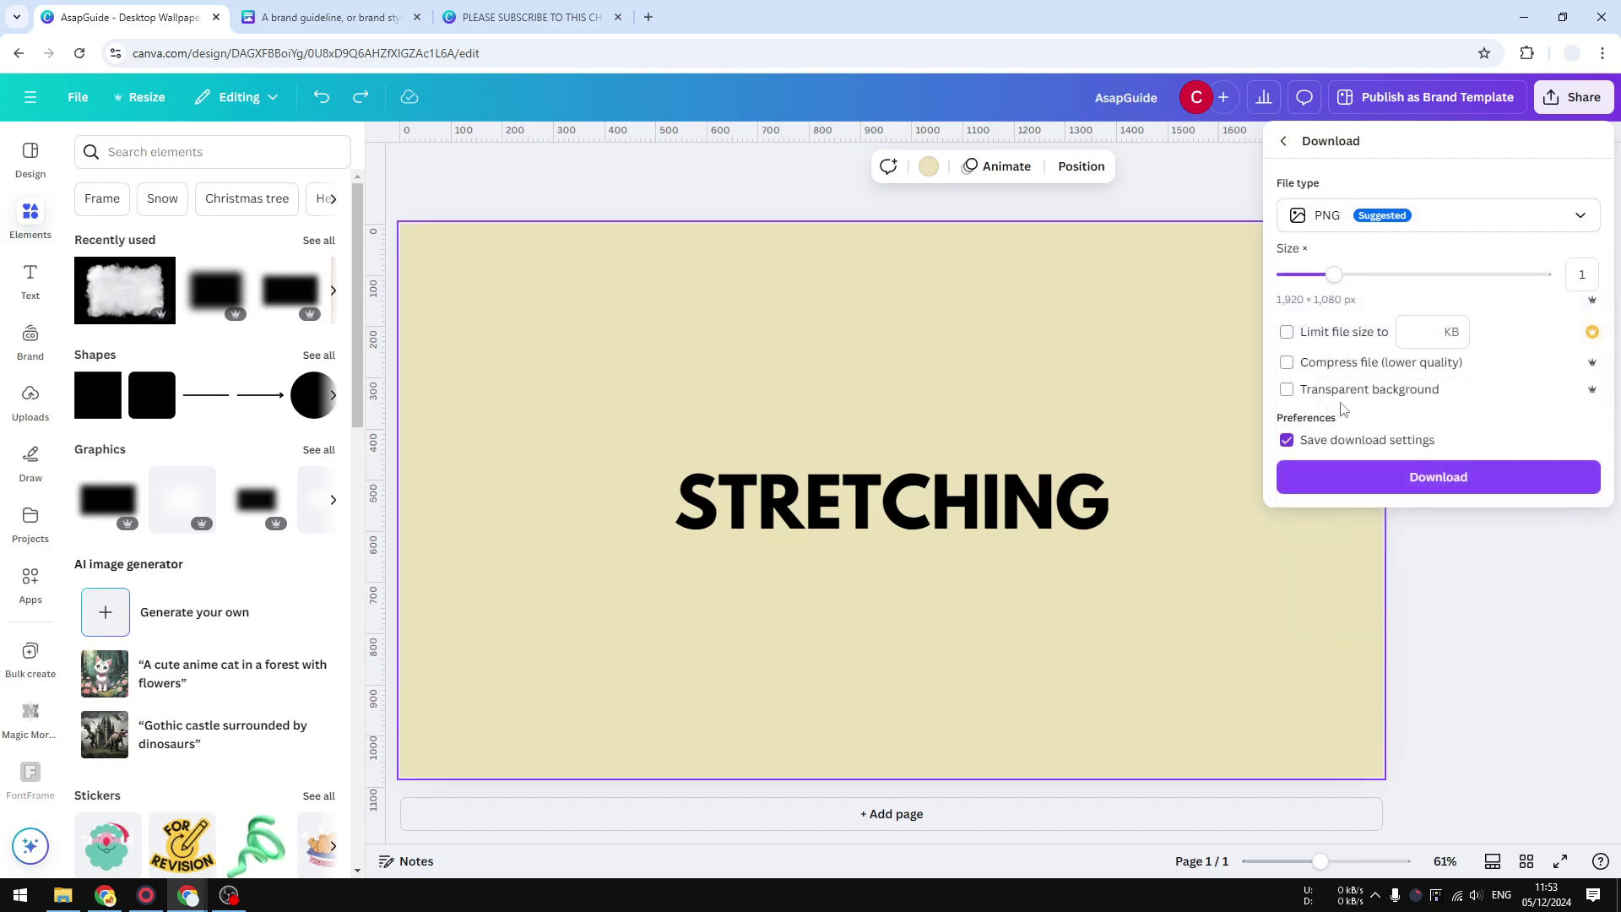
click(1341, 395)
click(1385, 488)
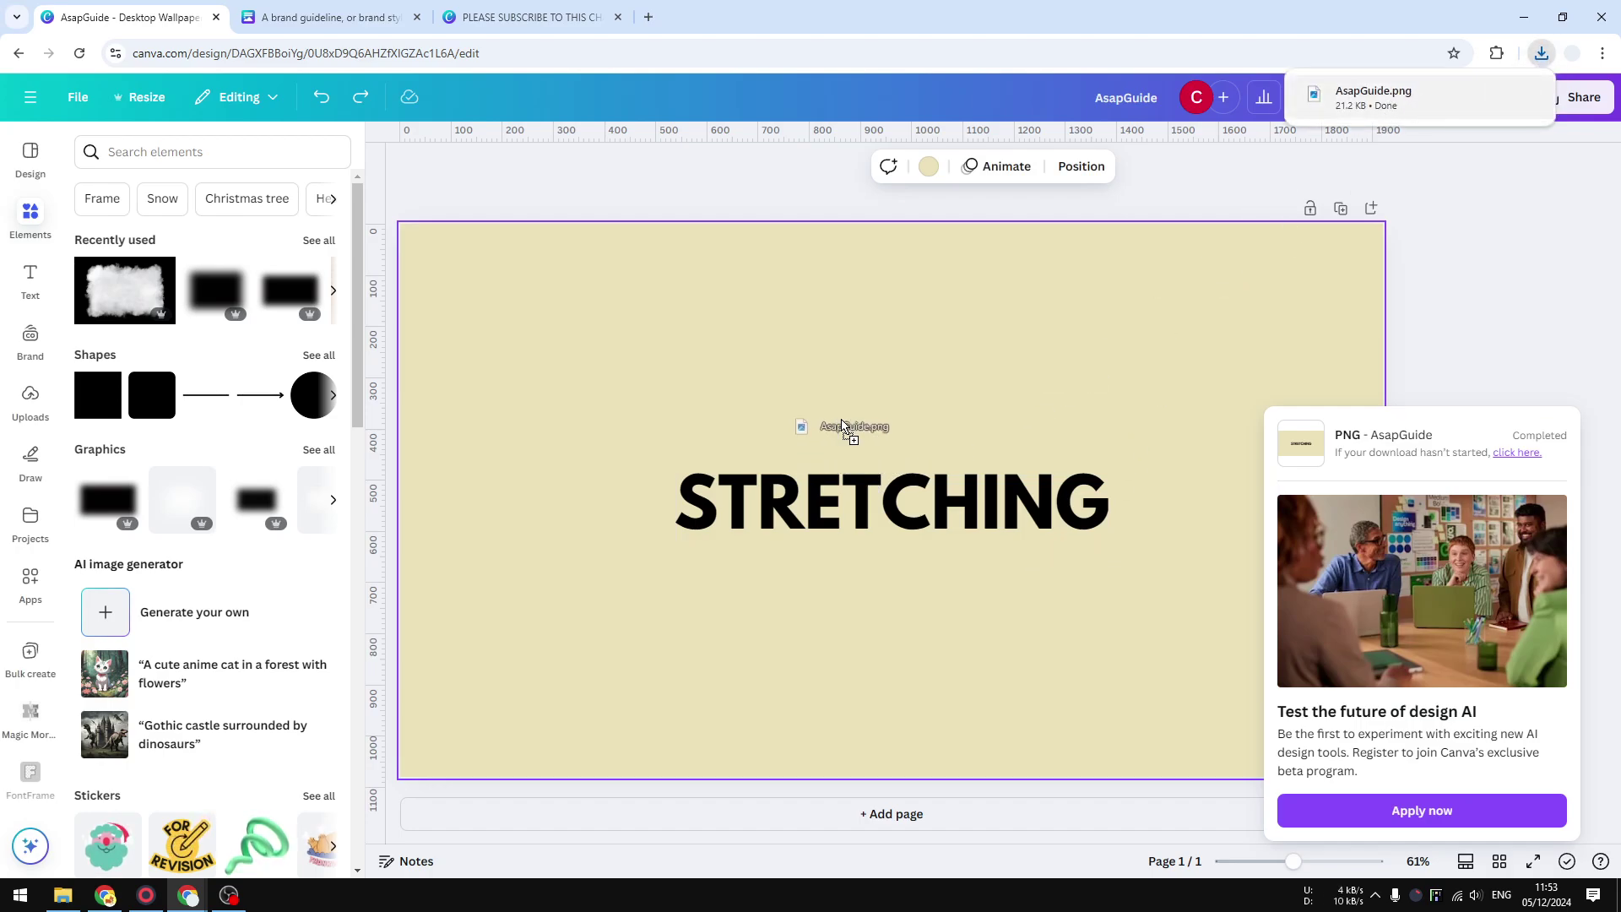
Nudge the image copy right, duplicate the page, and move the large text below the image
click(877, 397)
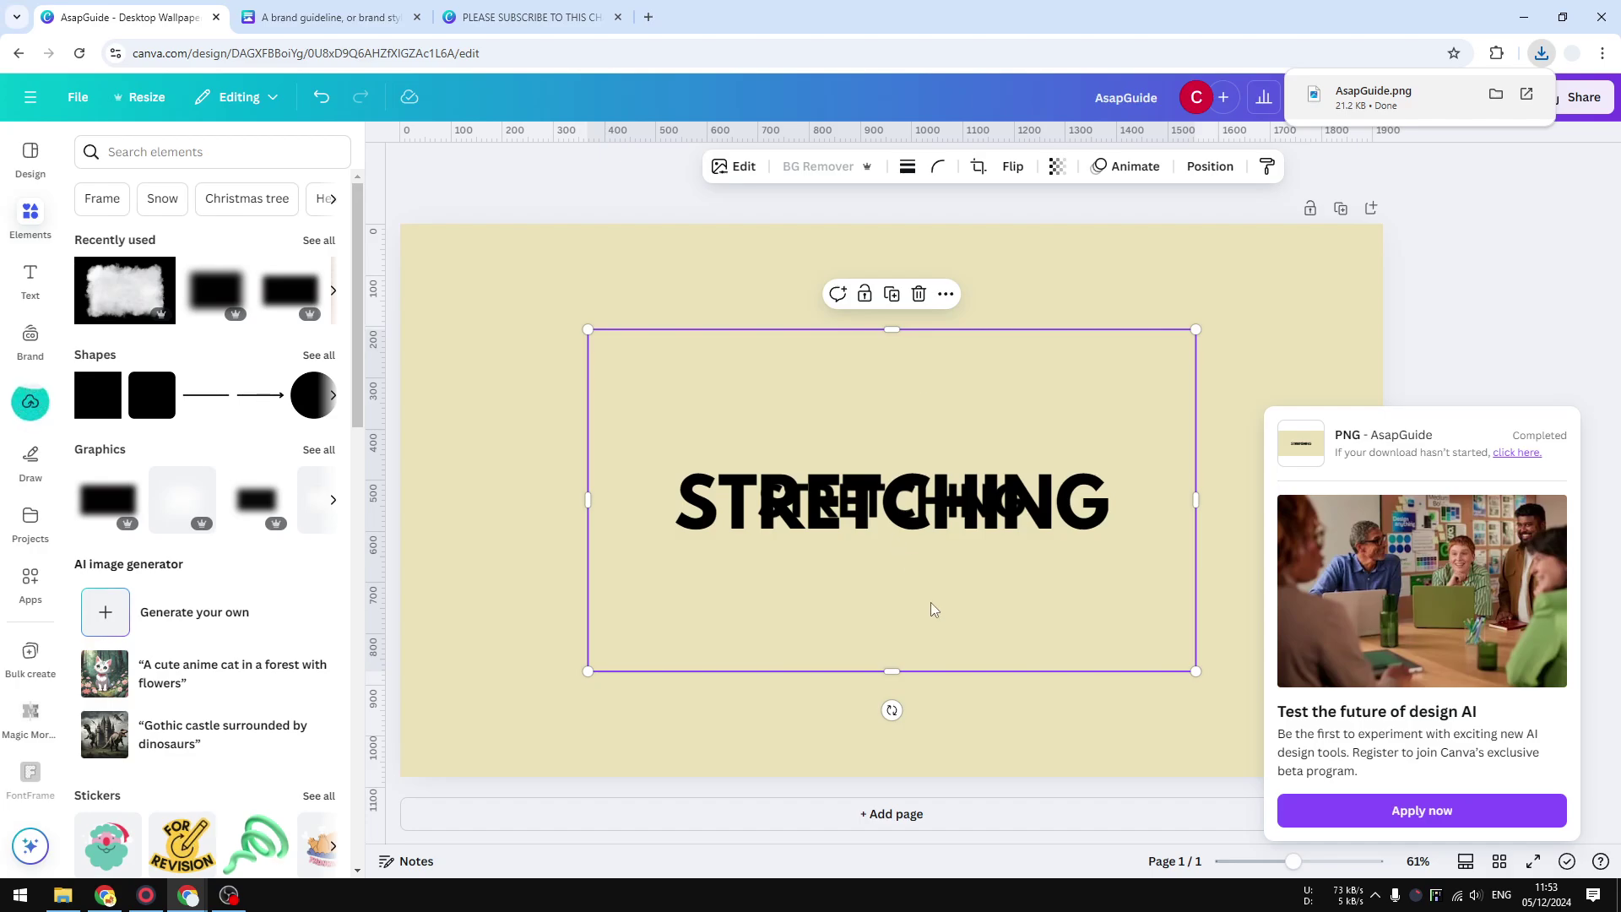
mouse_move(928, 602)
mouse_down()
mouse_move(997, 586)
mouse_move(942, 589)
mouse_up()
click(1340, 207)
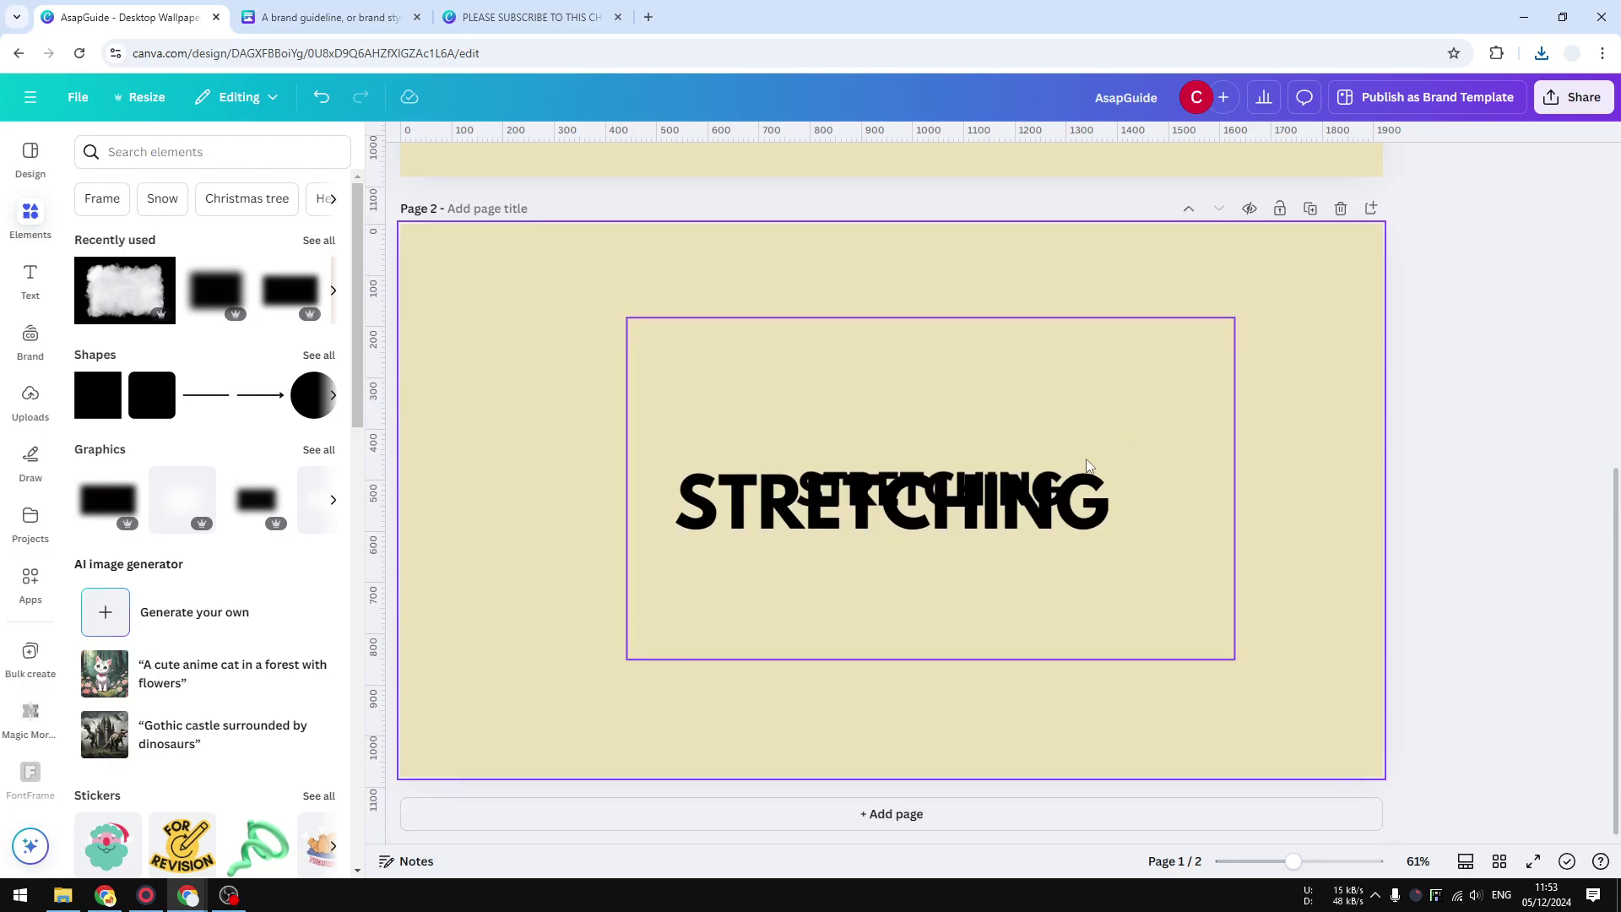
drag(1001, 503, 1001, 616)
On page 2, delete the large STRETCHING text and move the small image to the upper left
click(1001, 616)
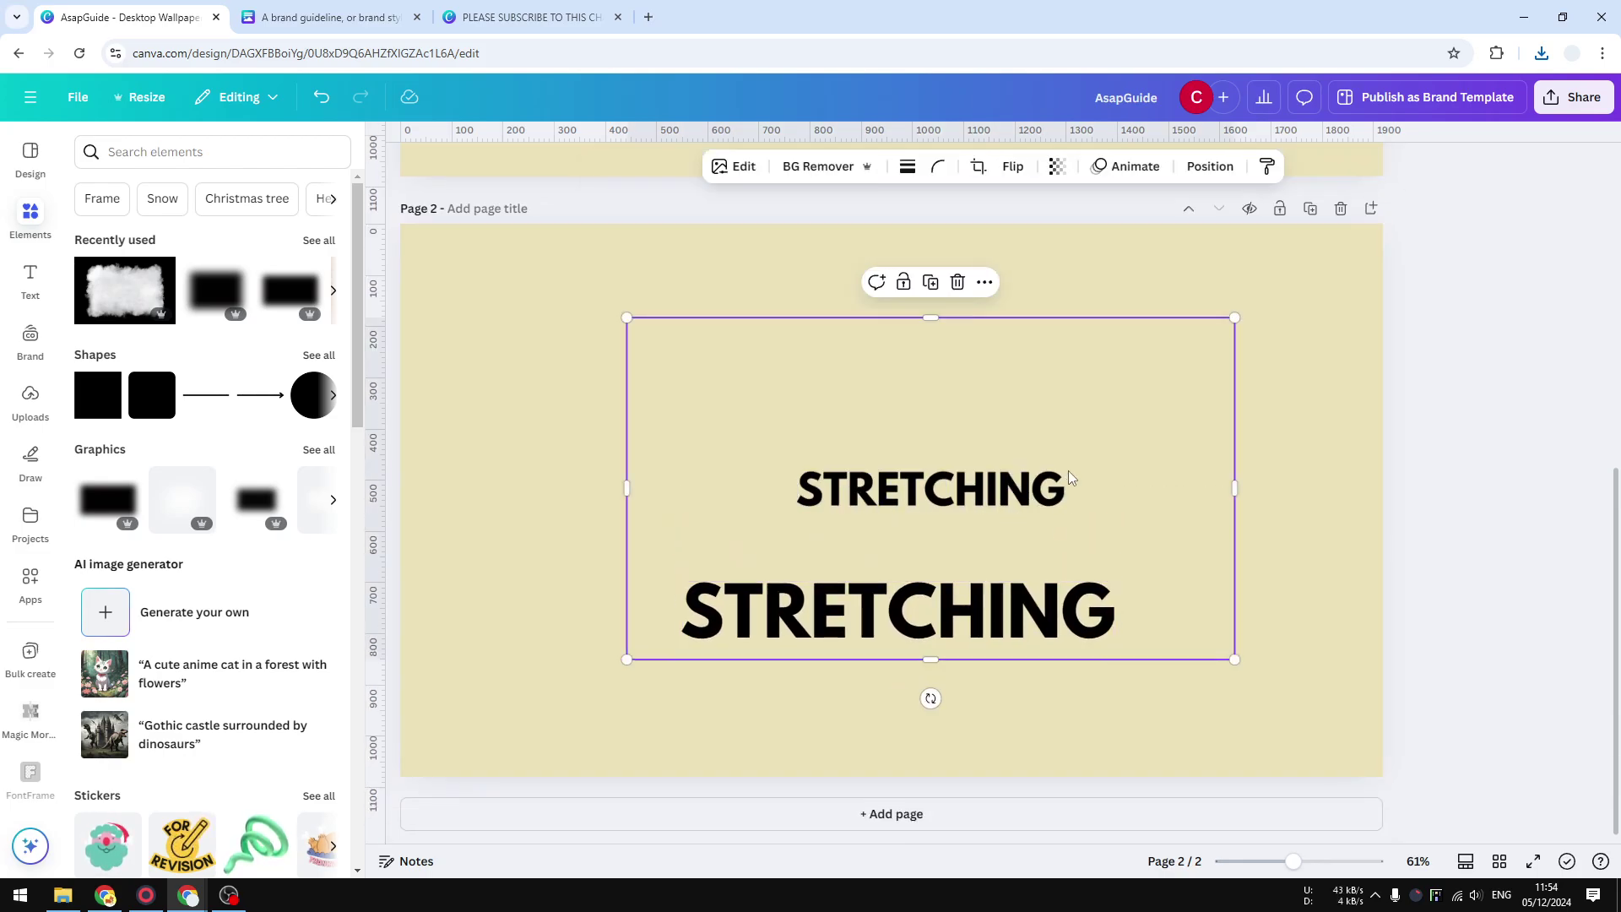
drag(1069, 457, 1105, 441)
click(909, 629)
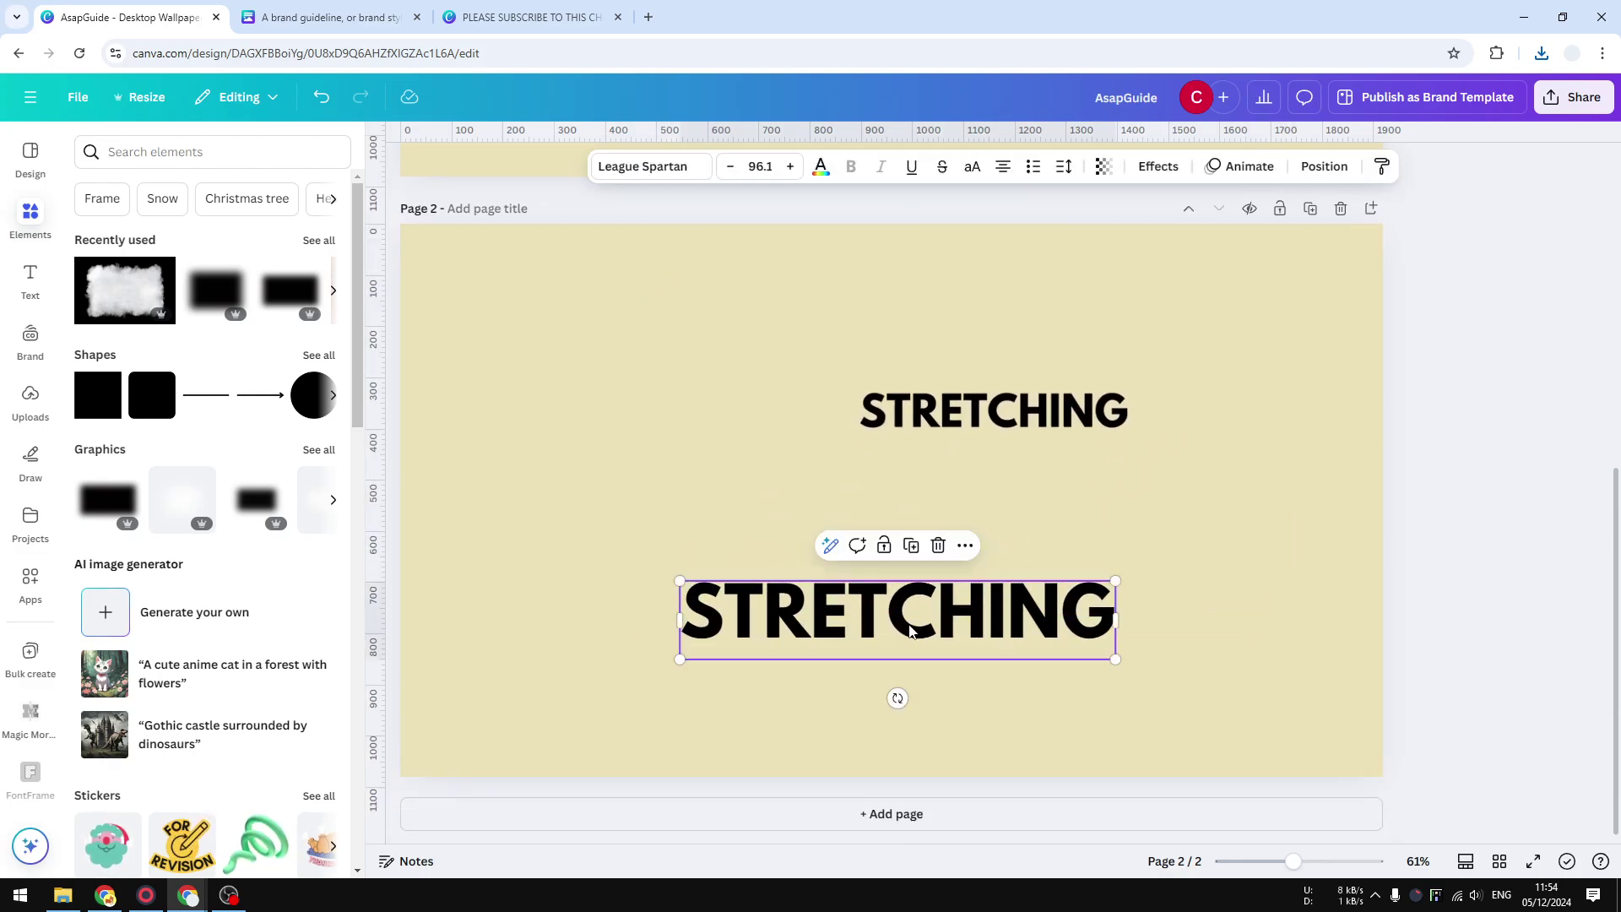
click(939, 545)
drag(1107, 413, 821, 400)
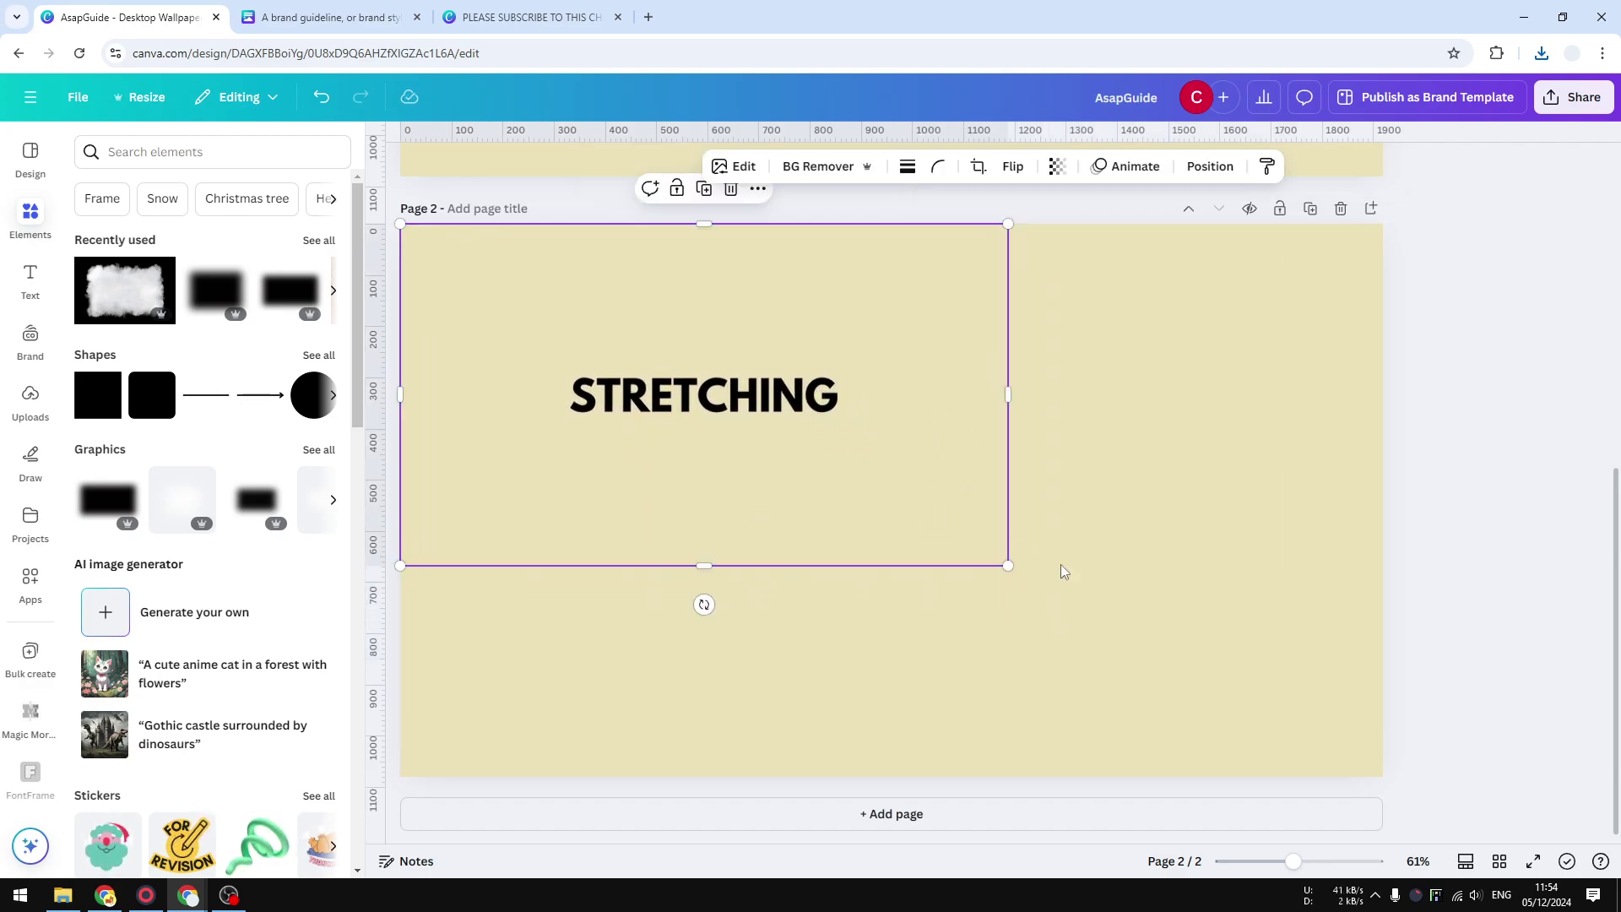
Enlarge the image to fill page 2, delete page 1's overlapping copy, and reselect page 2's image
drag(1083, 607, 1405, 741)
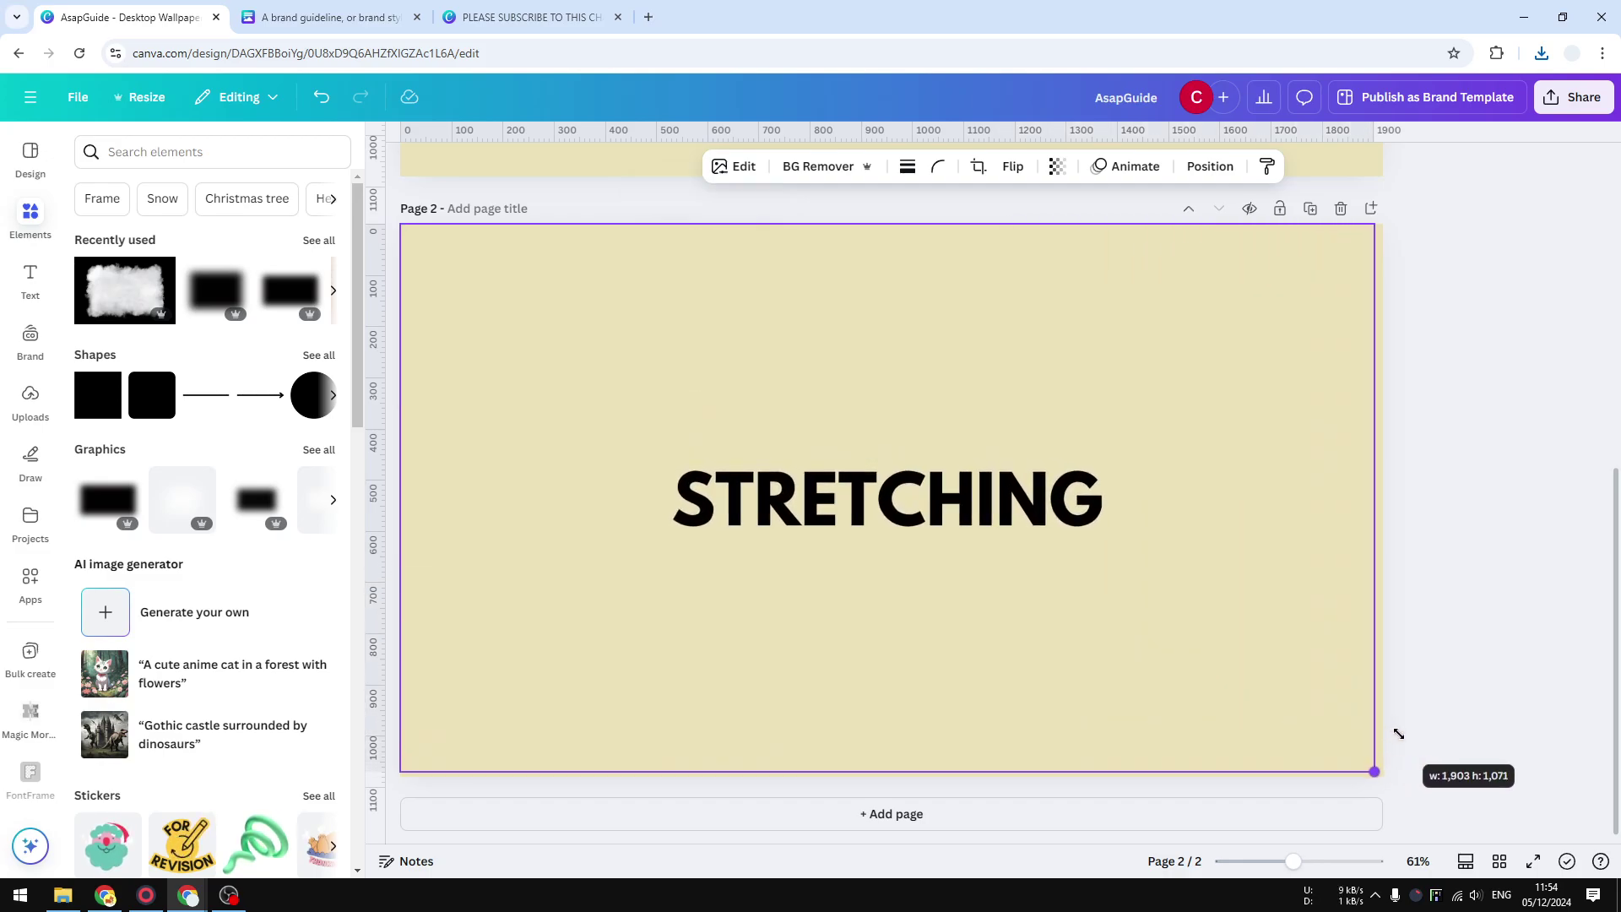
scroll(1301, 589, up, 5)
click(817, 597)
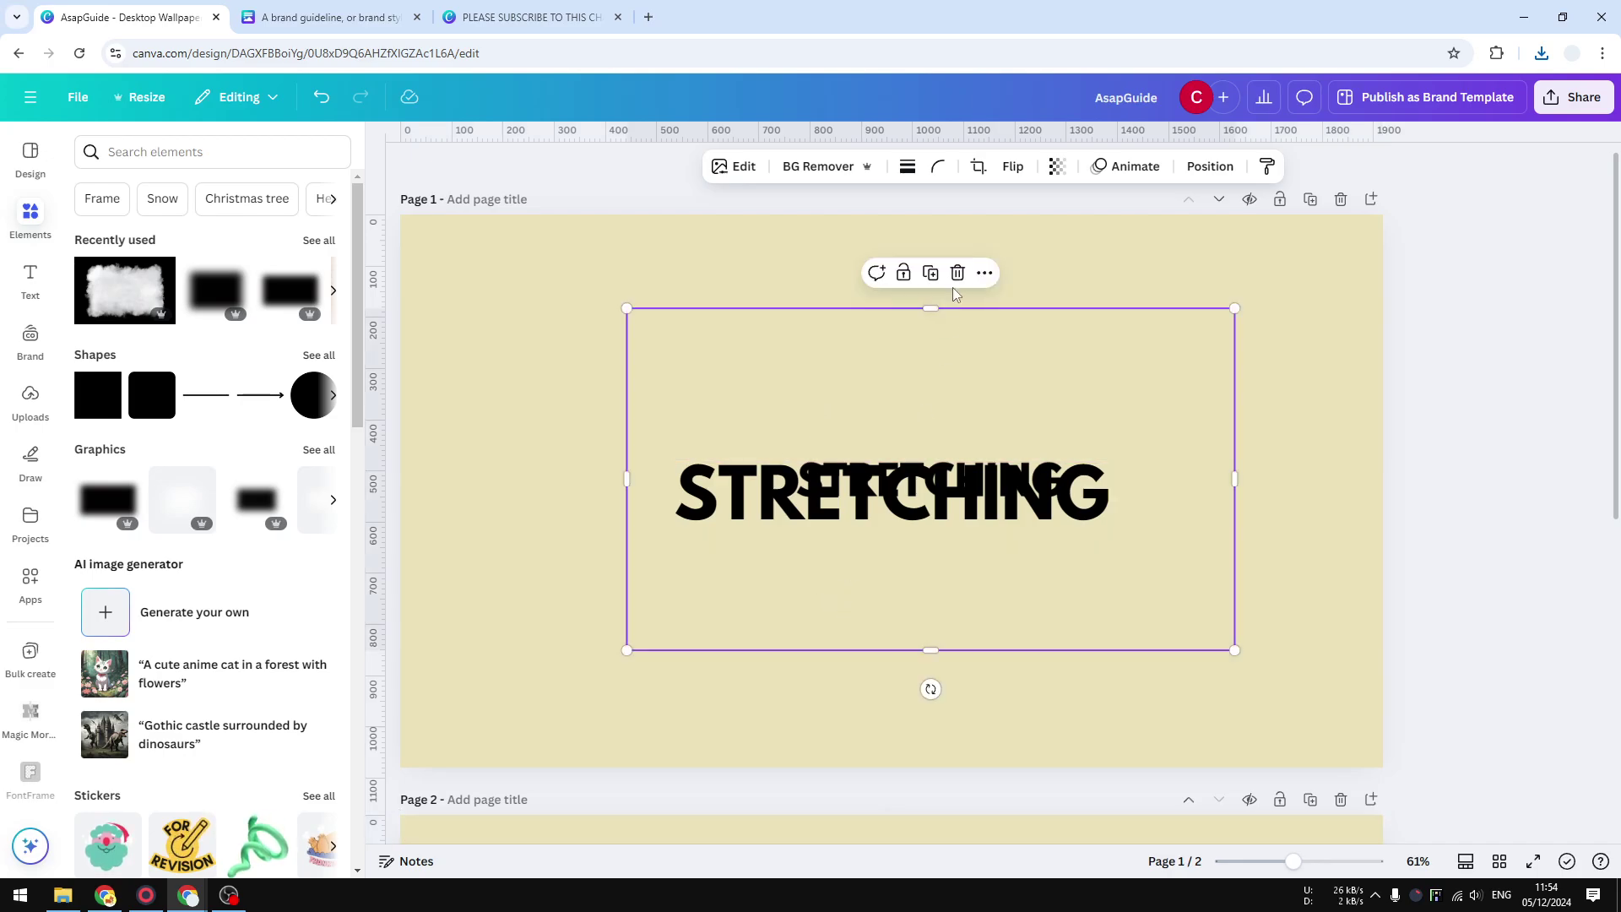
click(957, 273)
scroll(987, 380, down, 3)
scroll(1001, 482, up, 3)
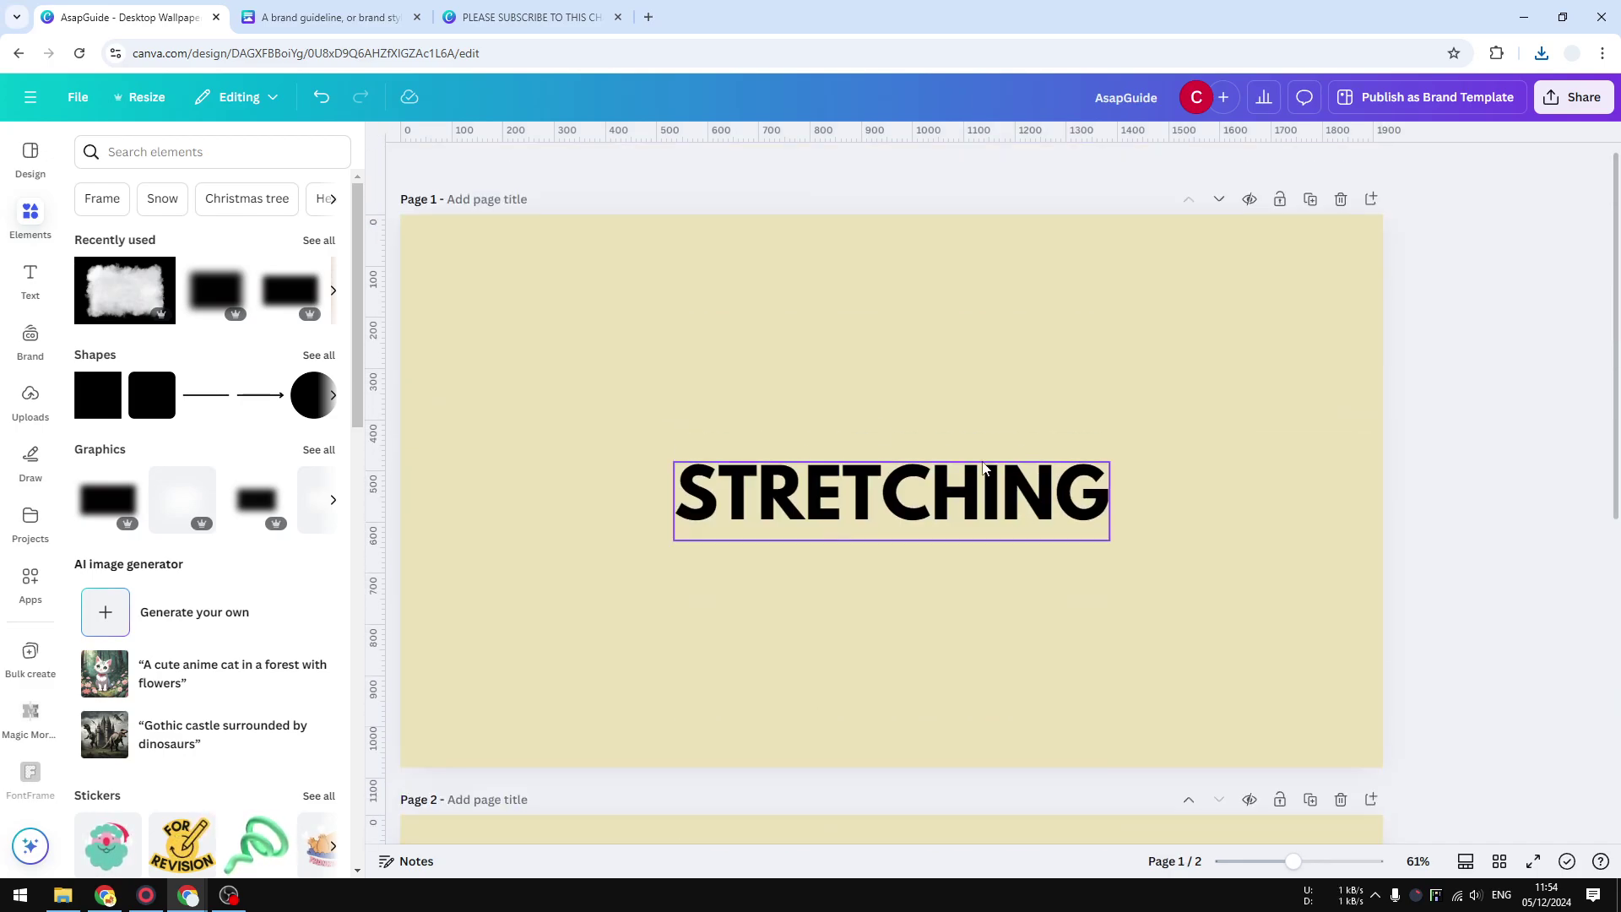
click(952, 499)
scroll(973, 518, down, 4)
click(897, 487)
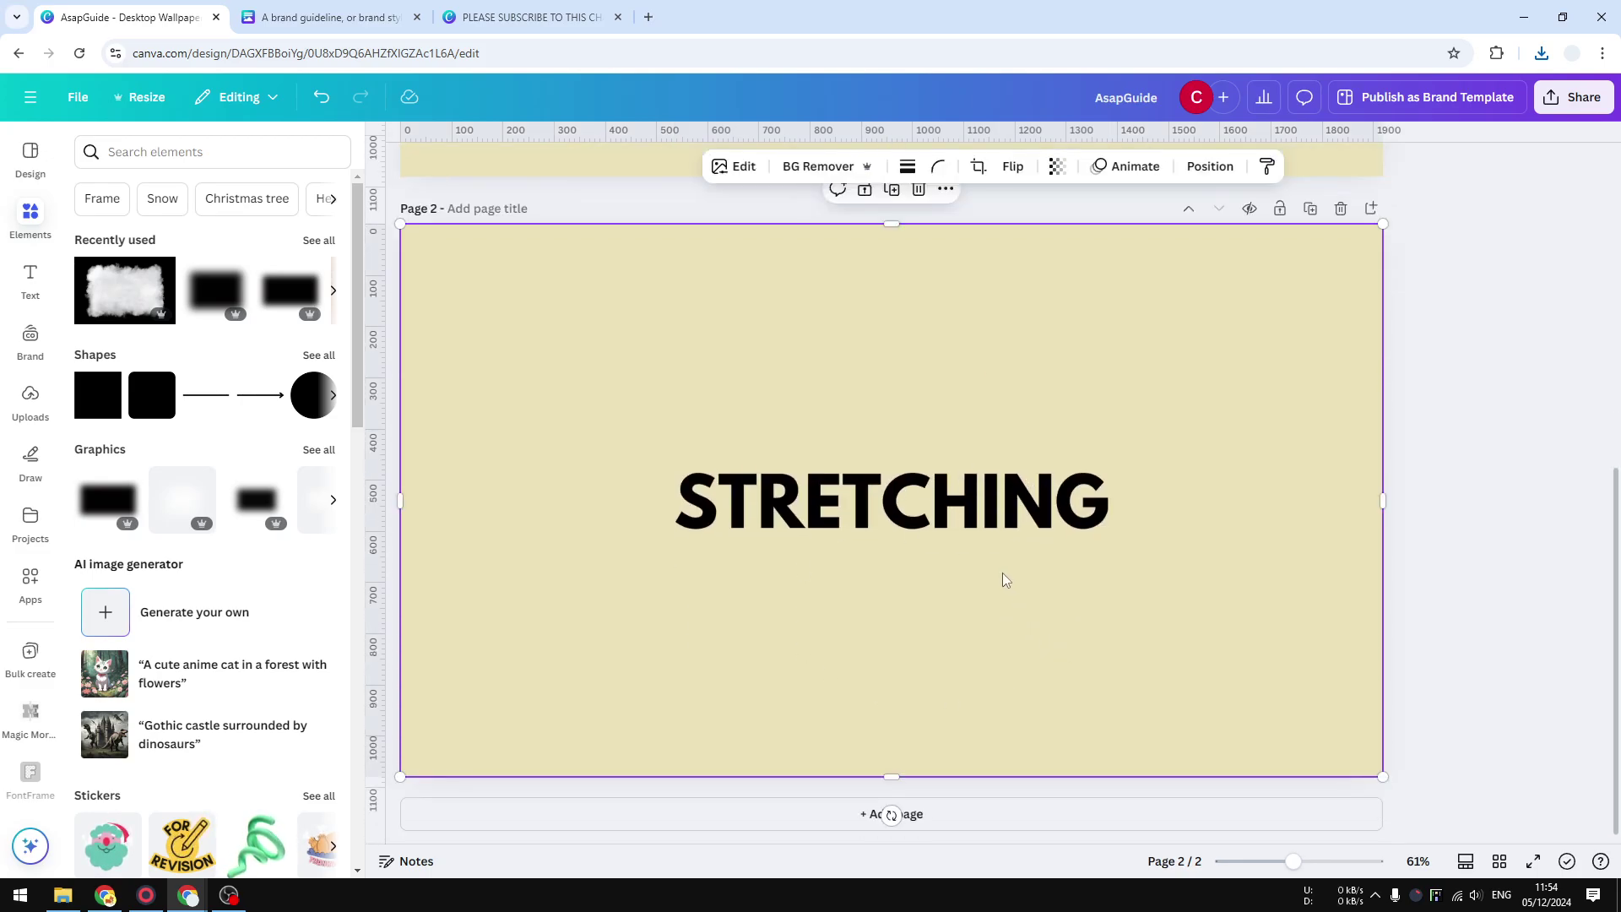
Crop the page 2 image, dragging its left edge far past the page, then centre the widened word
double_click(800, 399)
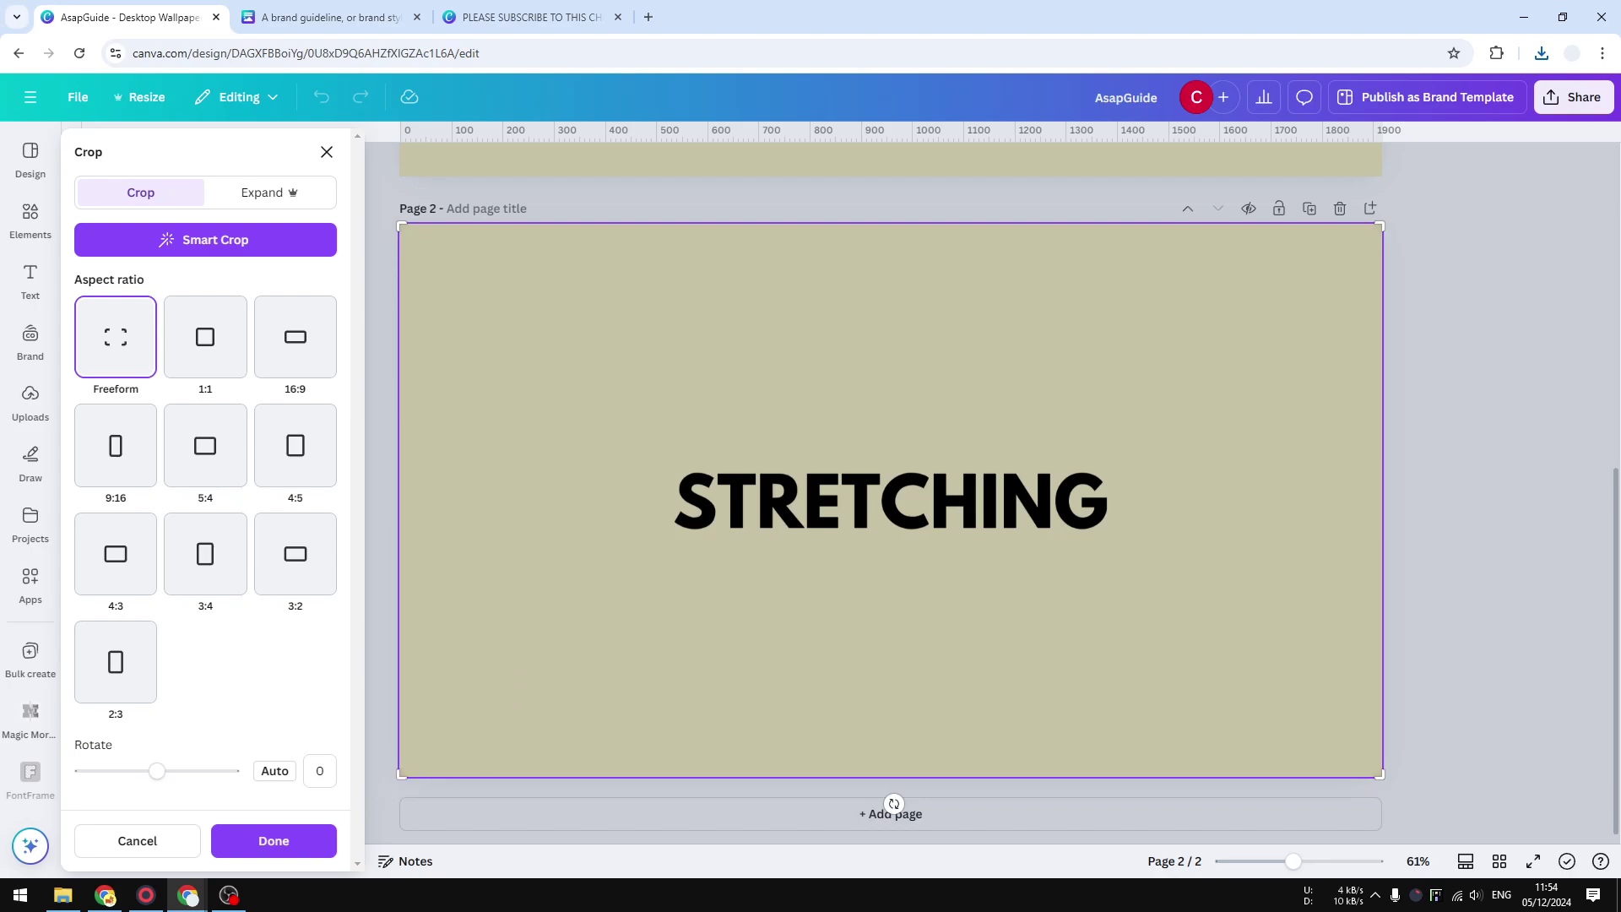
drag(1292, 861, 1271, 861)
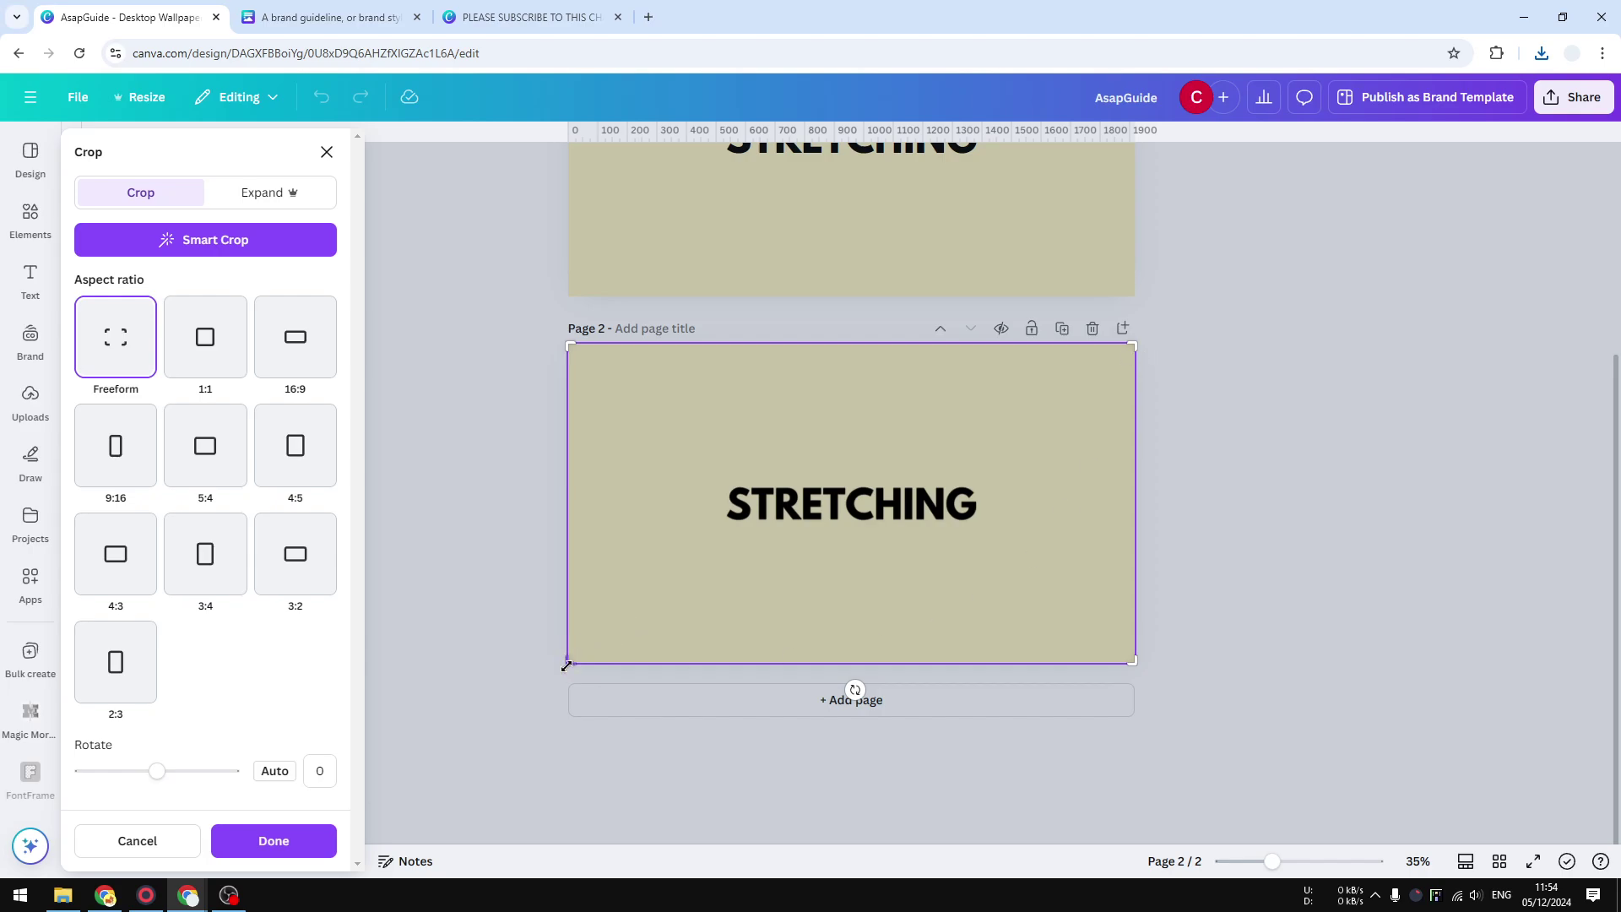
drag(568, 662, 269, 666)
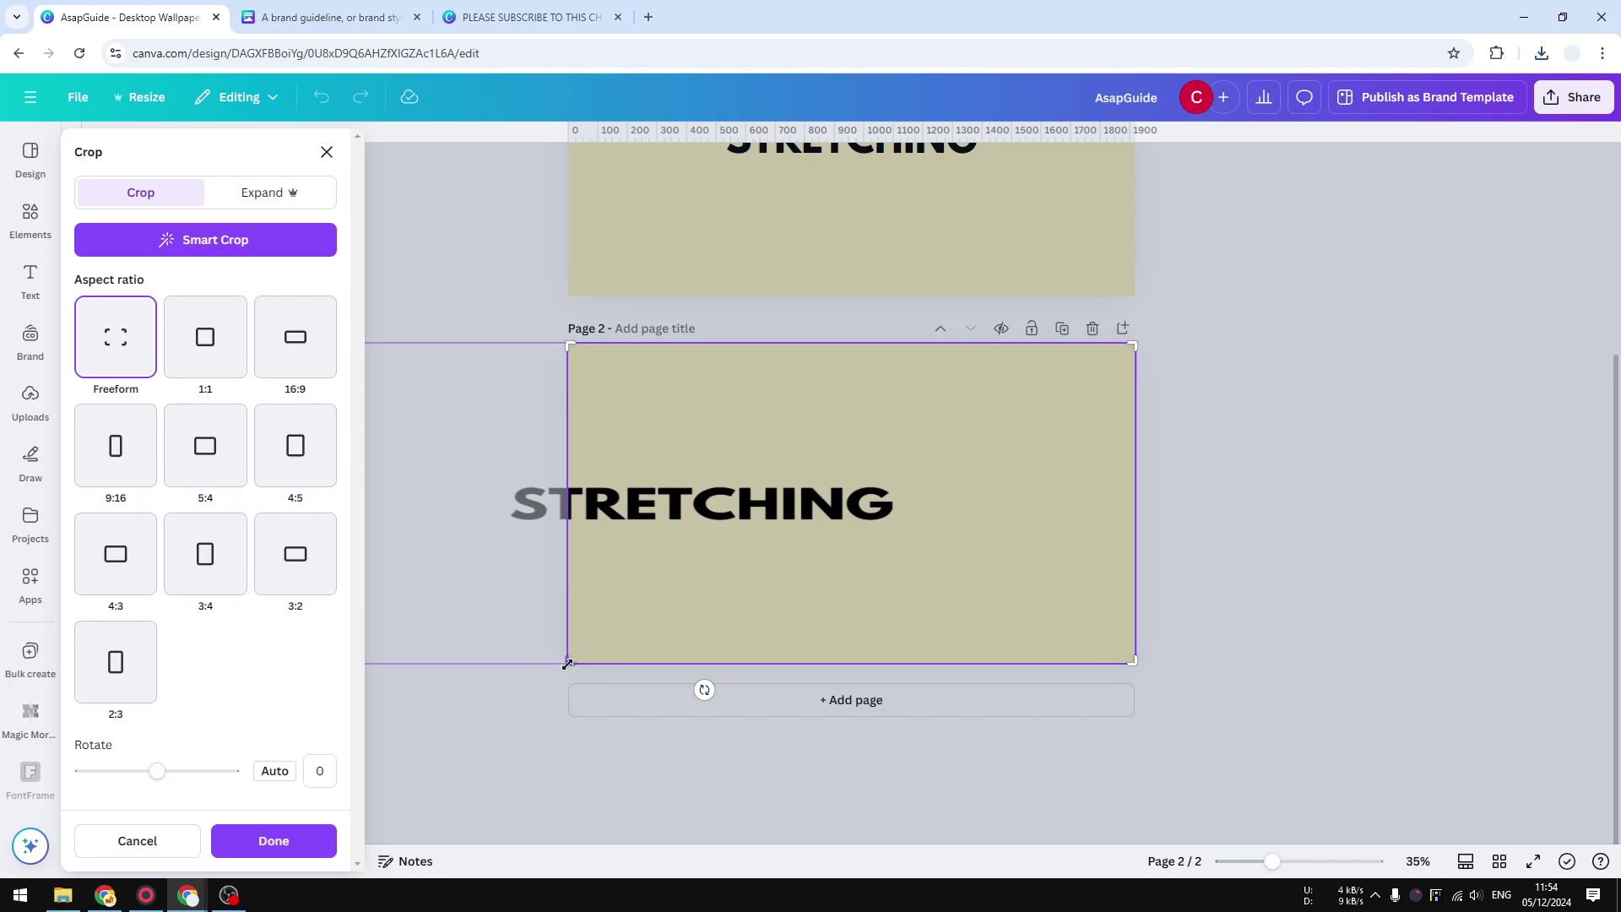
drag(565, 661, 290, 693)
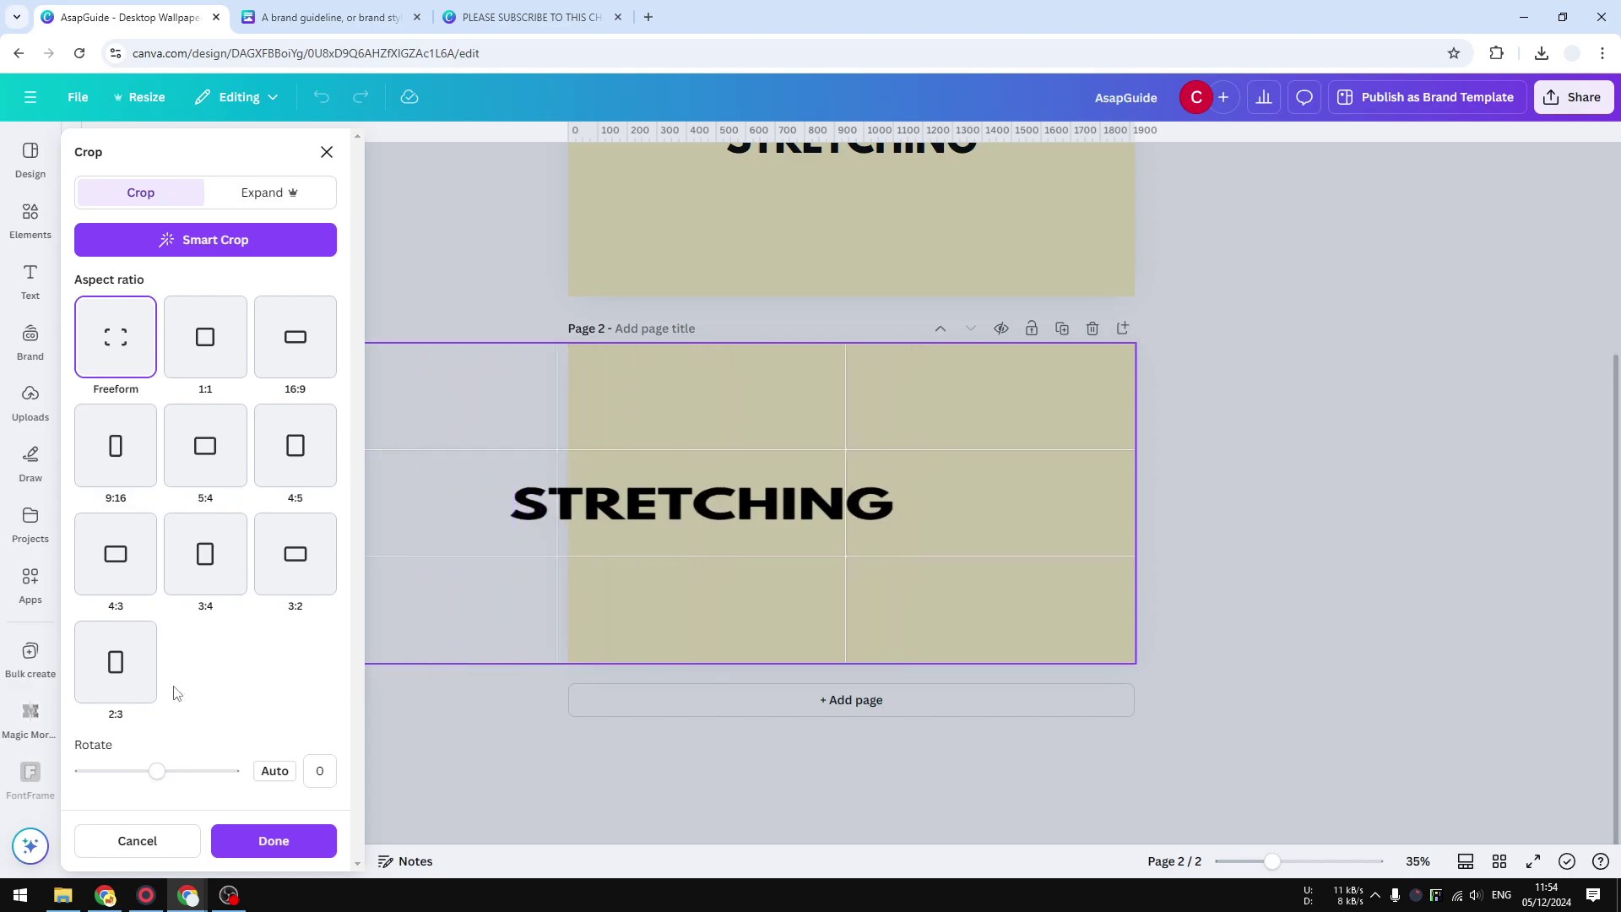
drag(115, 696, 115, 695)
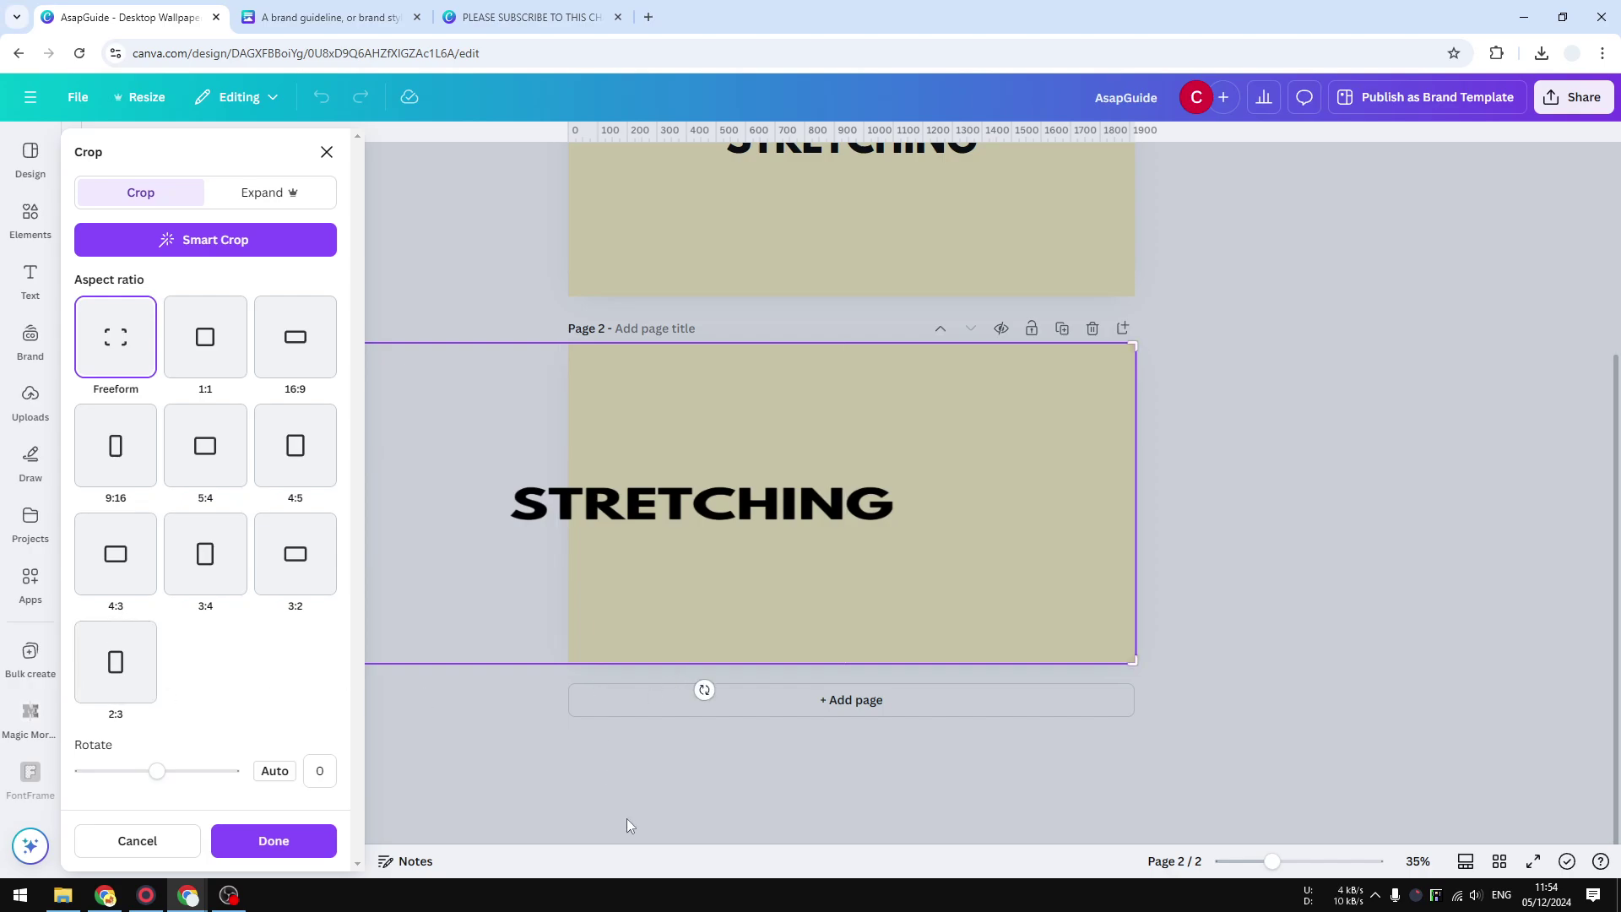
click(286, 840)
drag(640, 732, 844, 629)
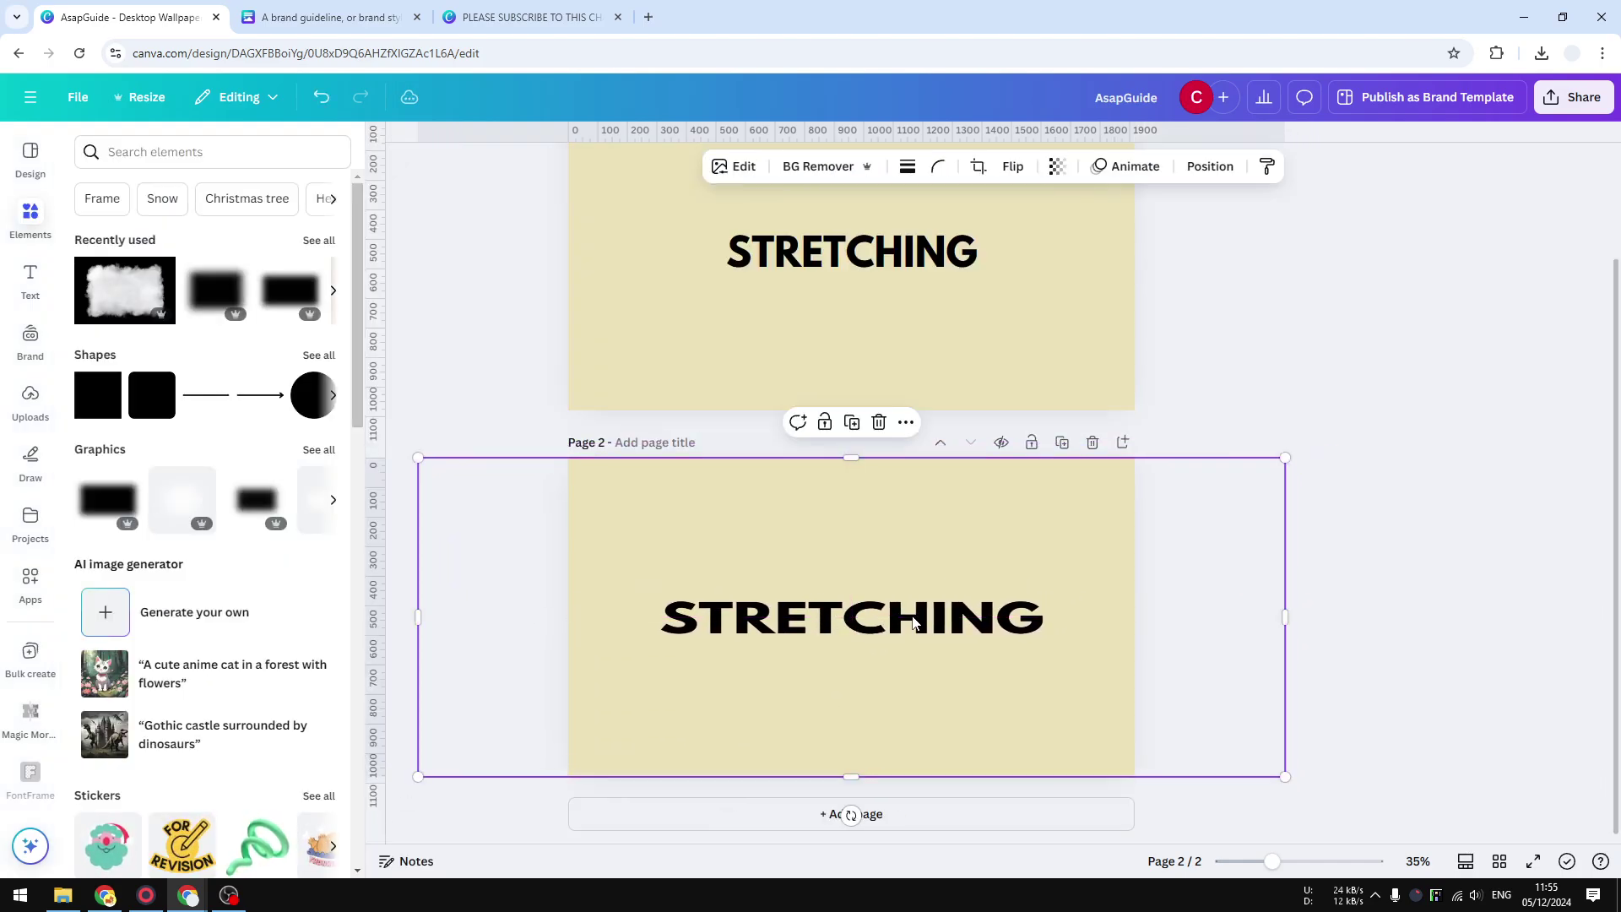
Trim the stretched image's sides to fit the page and paste a copy onto page 1
drag(1284, 620, 1134, 630)
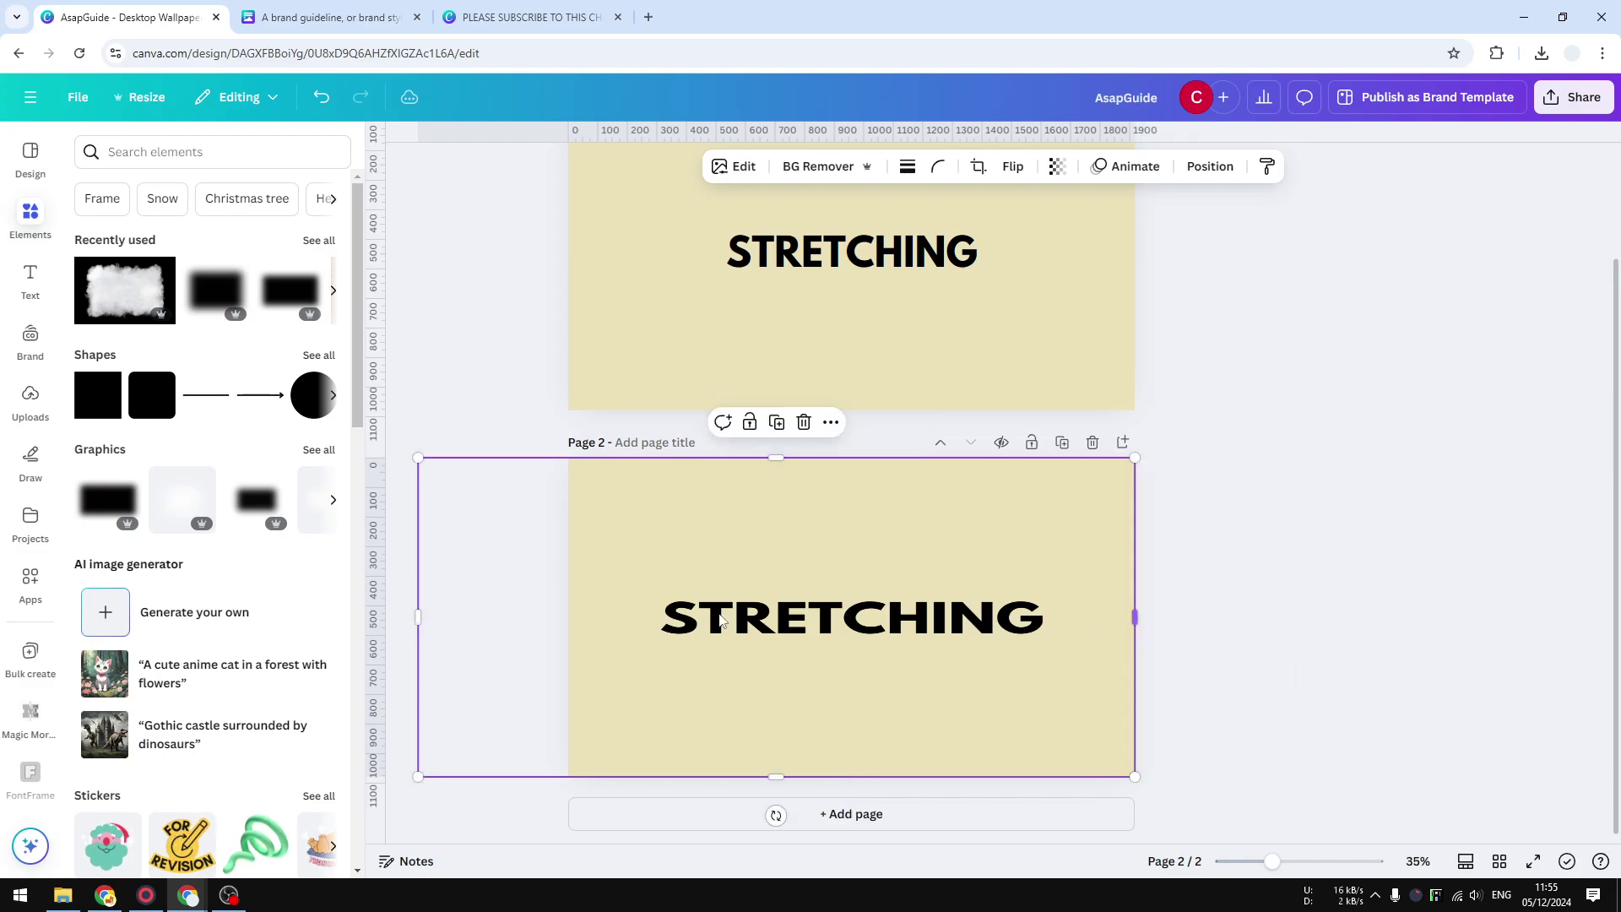
drag(422, 618, 569, 616)
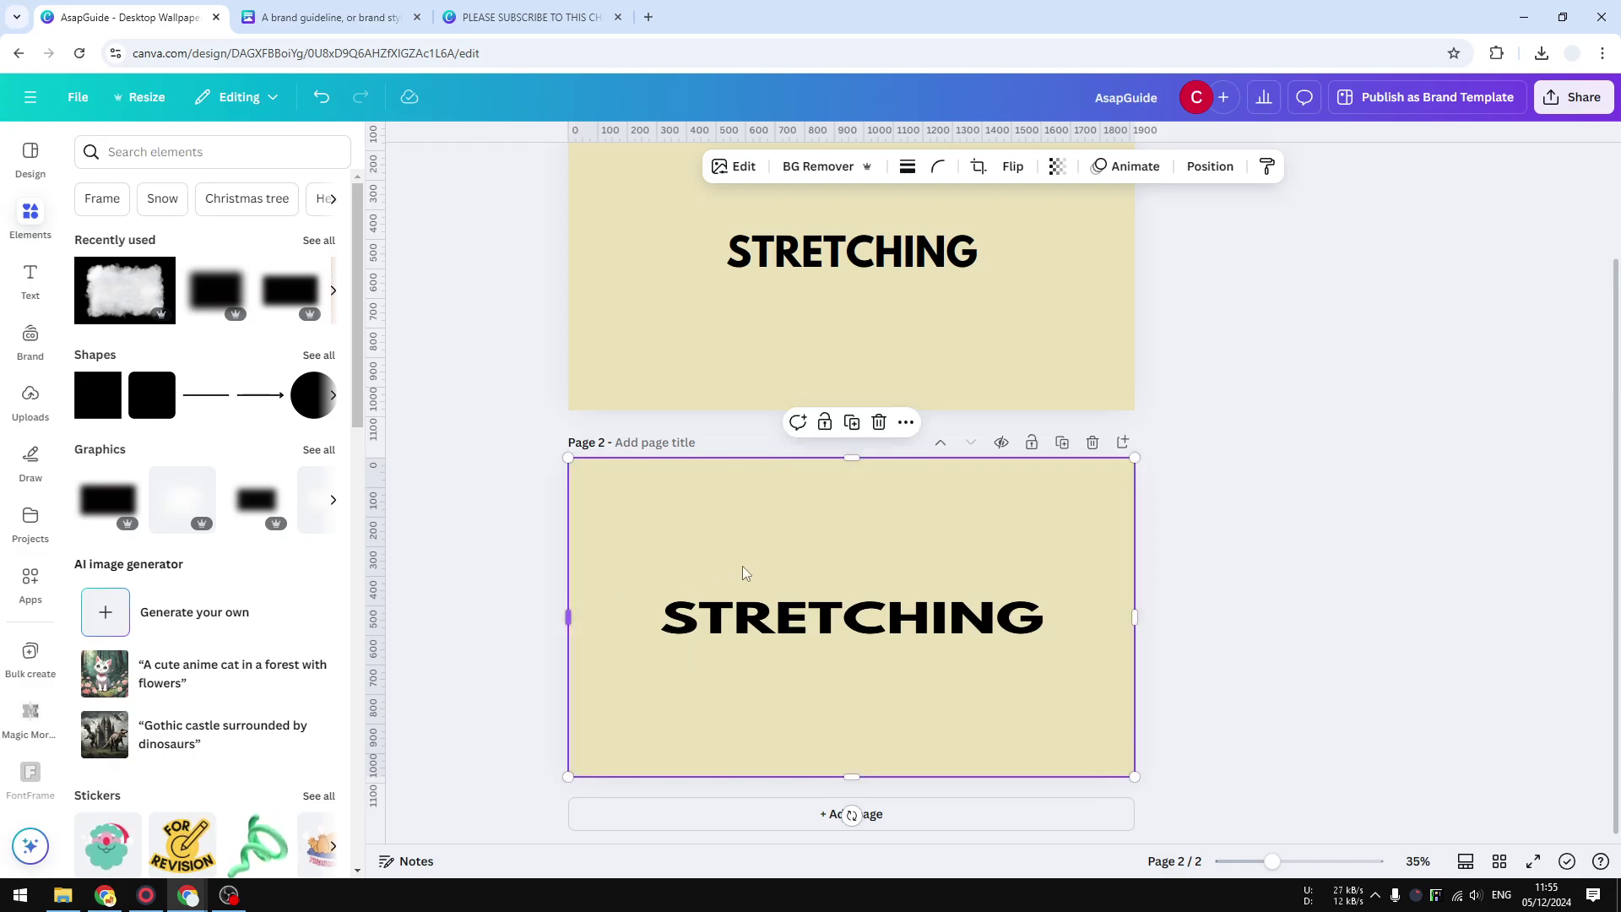
right_click(855, 555)
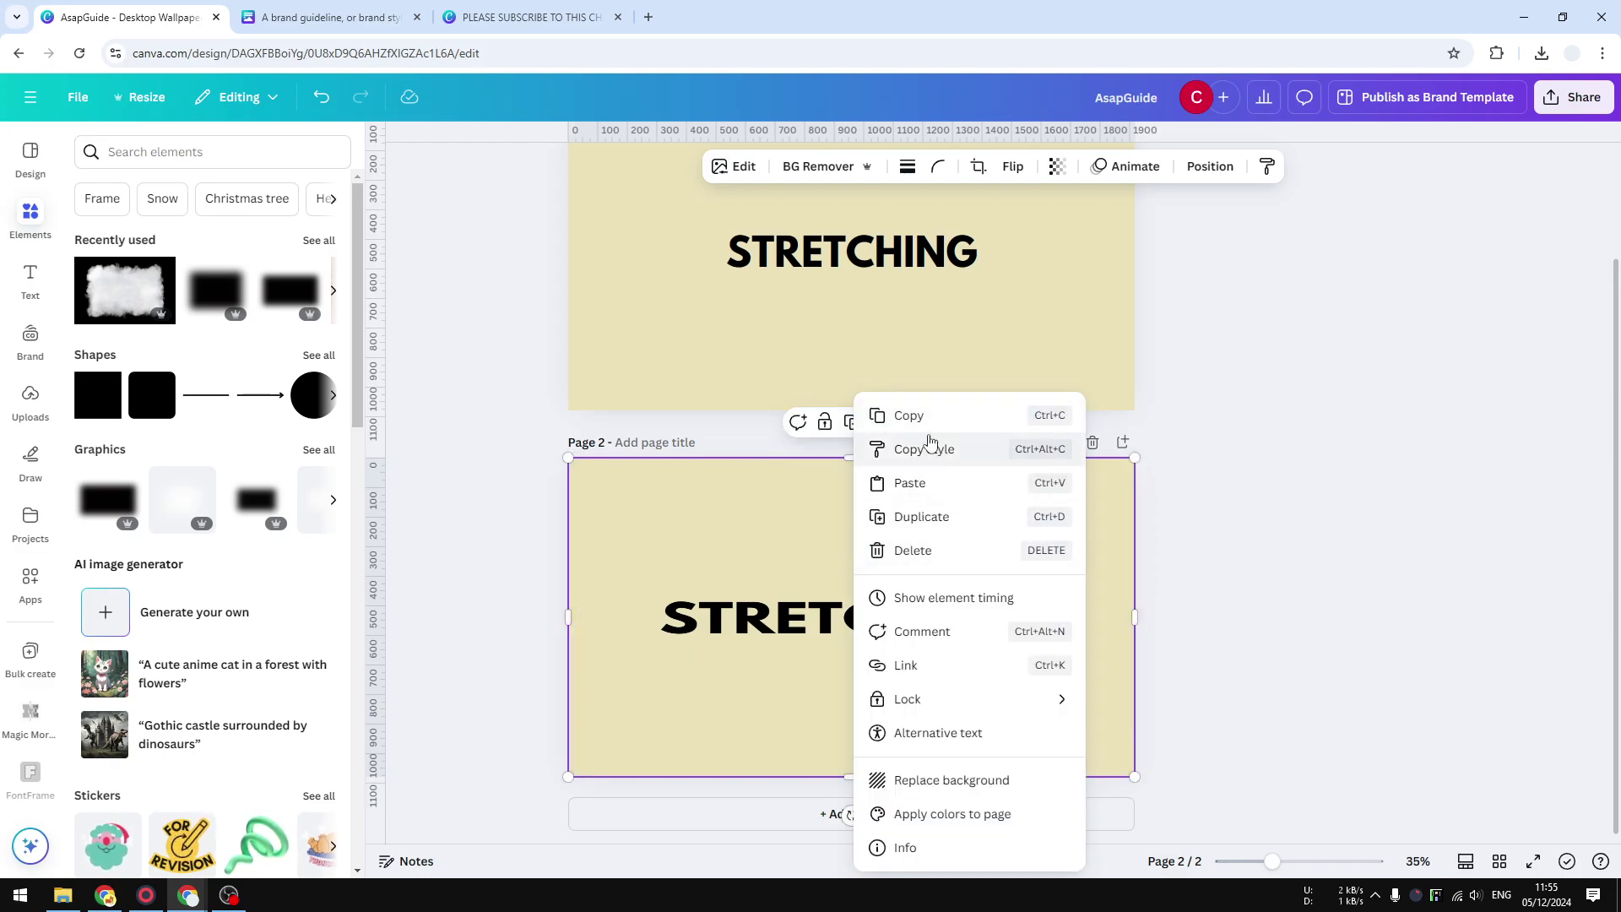
click(923, 317)
right_click(924, 316)
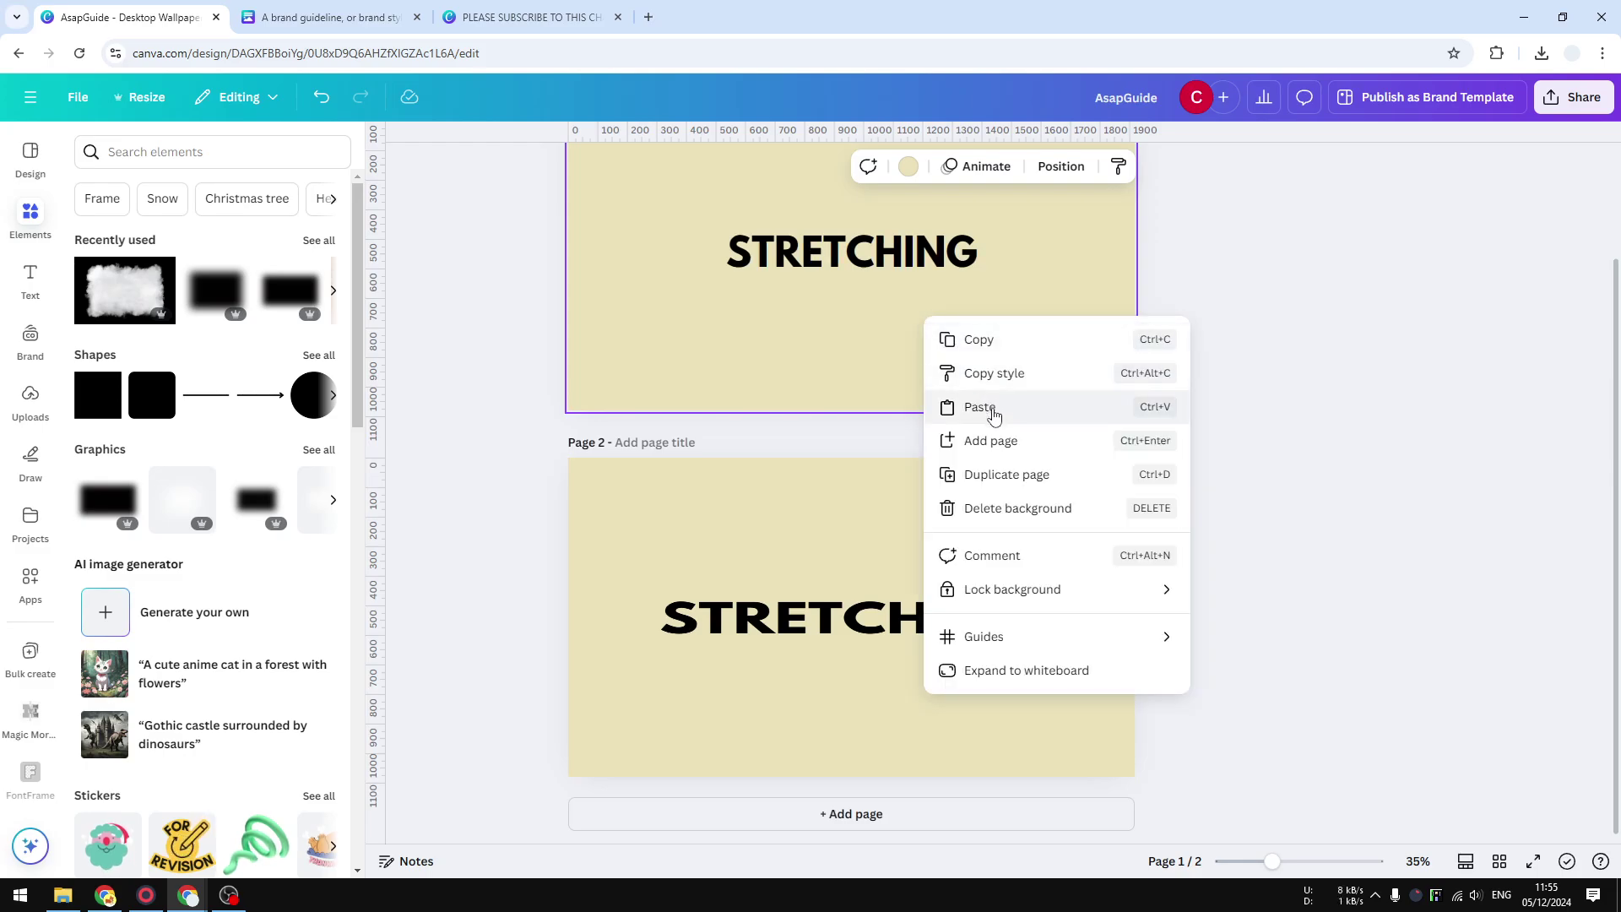
click(994, 406)
drag(908, 301, 901, 347)
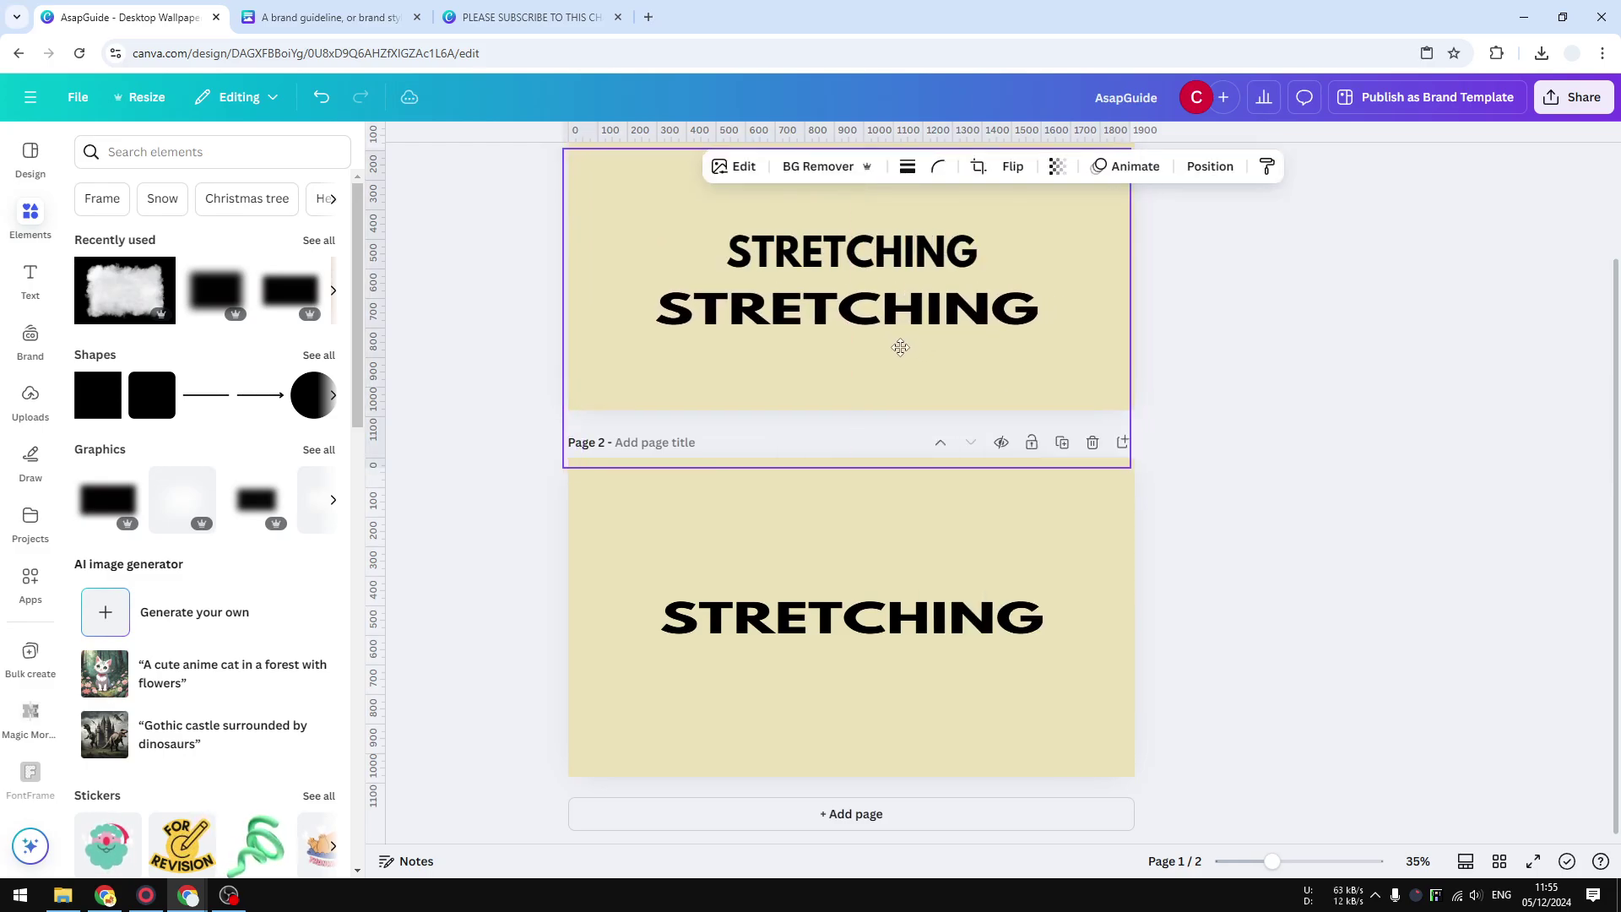
scroll(1230, 487, up, 2)
Select both STRETCHING words on page 1 and move them together to the page centre
click(1229, 488)
scroll(1219, 437, up, 2)
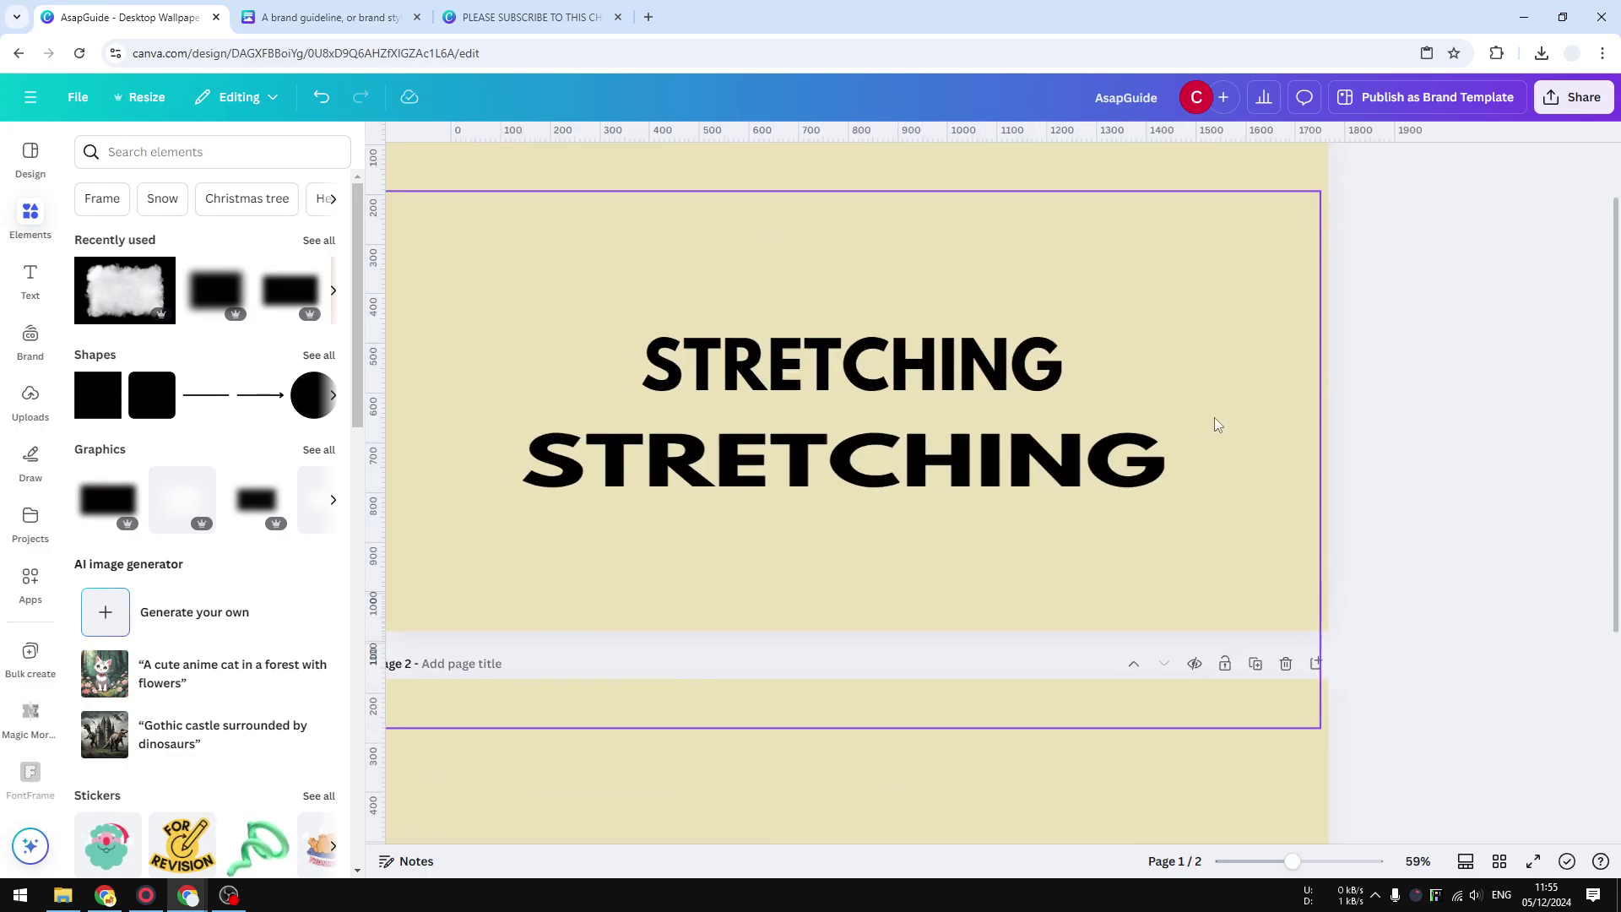
scroll(1215, 418, up, 1)
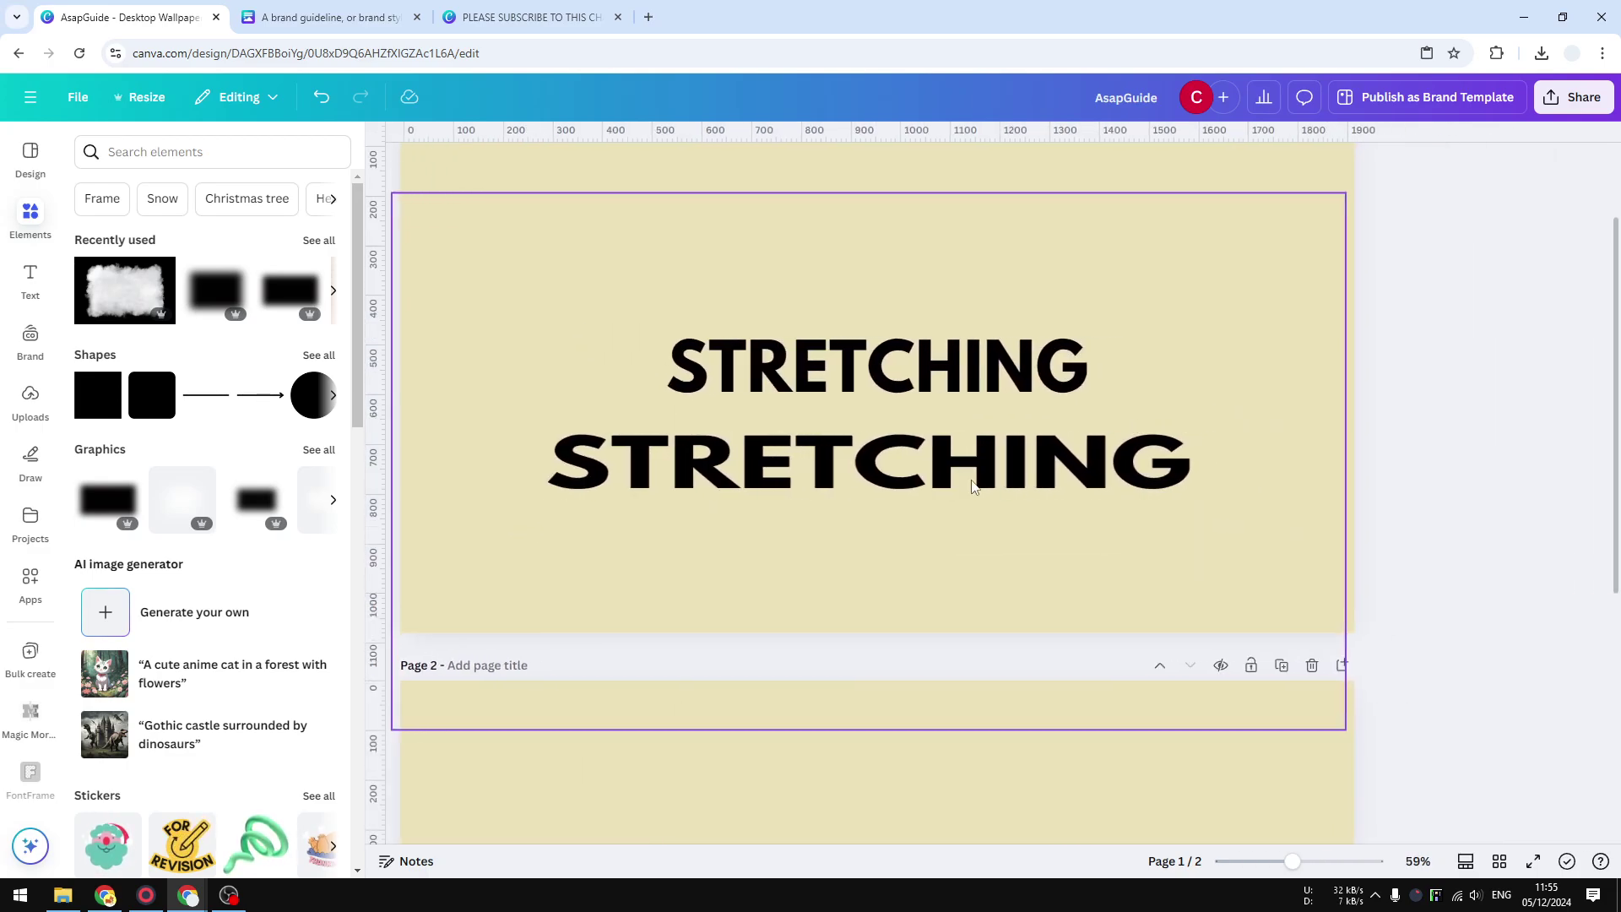
click(979, 482)
drag(1476, 586, 873, 381)
drag(1458, 558, 789, 315)
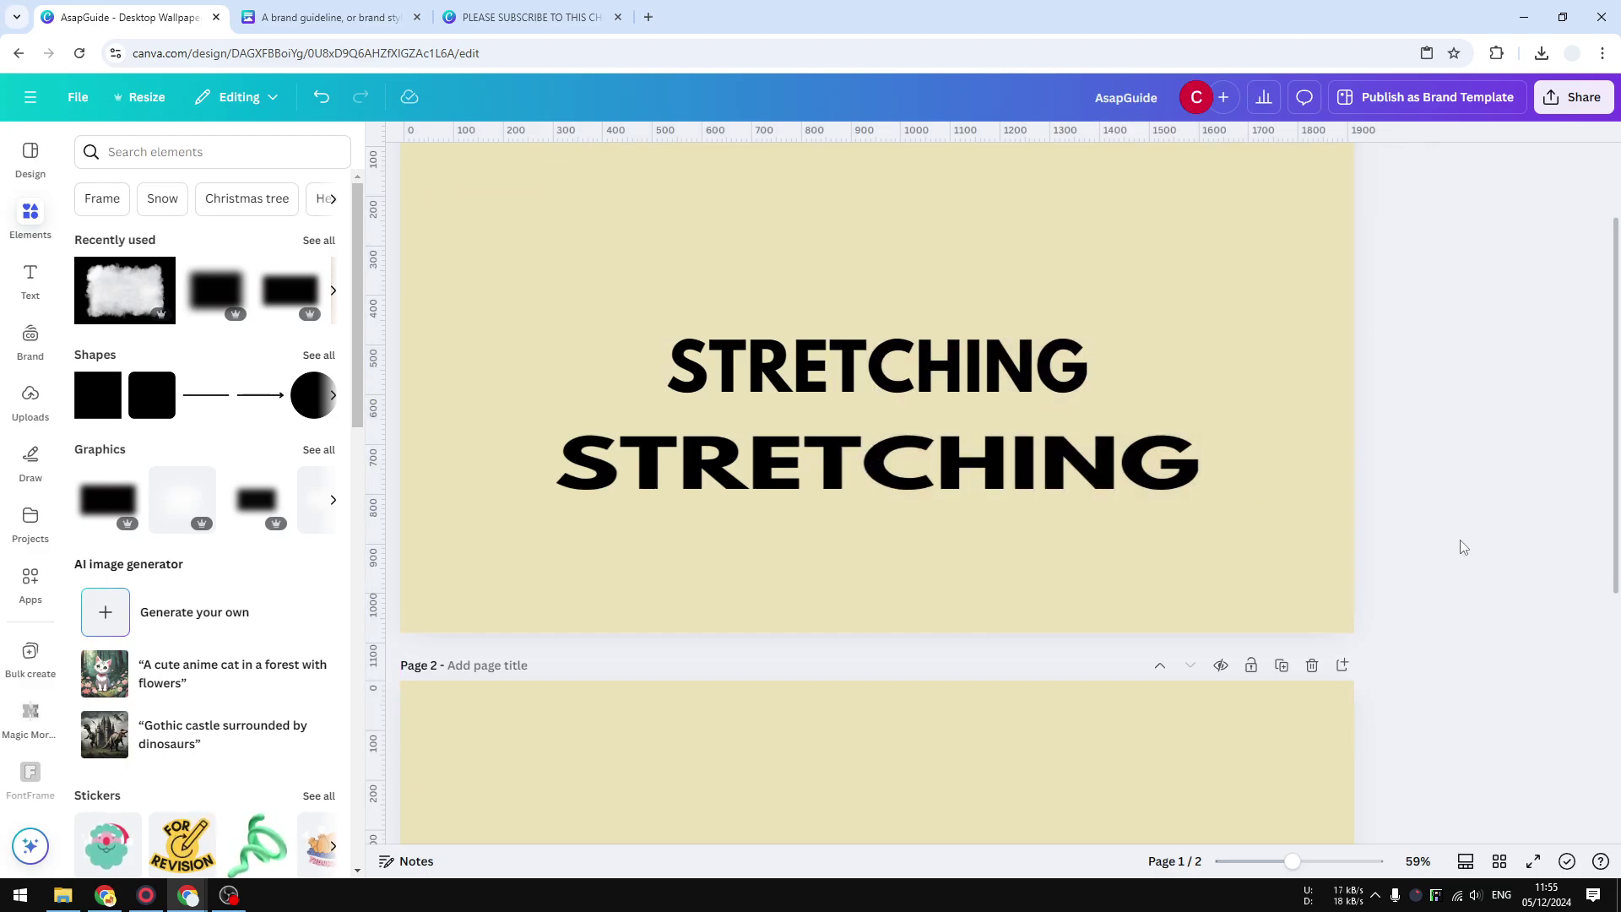
scroll(858, 402, up, 1)
drag(857, 401, 1086, 406)
click(1415, 466)
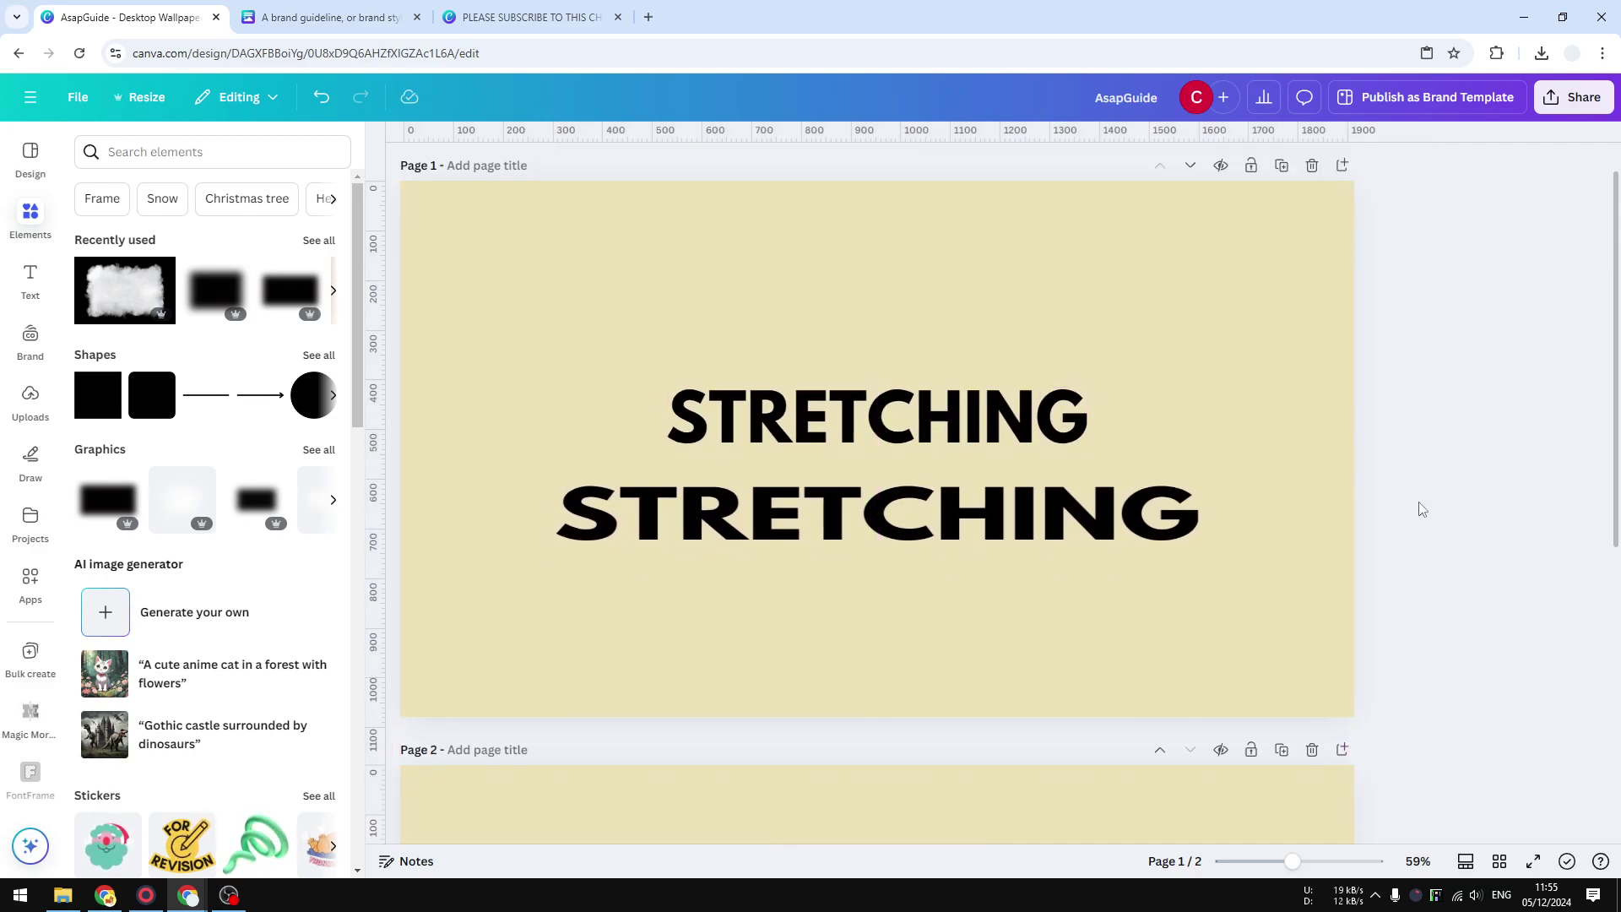
scroll(1430, 529, down, 1)
scroll(1299, 523, up, 1)
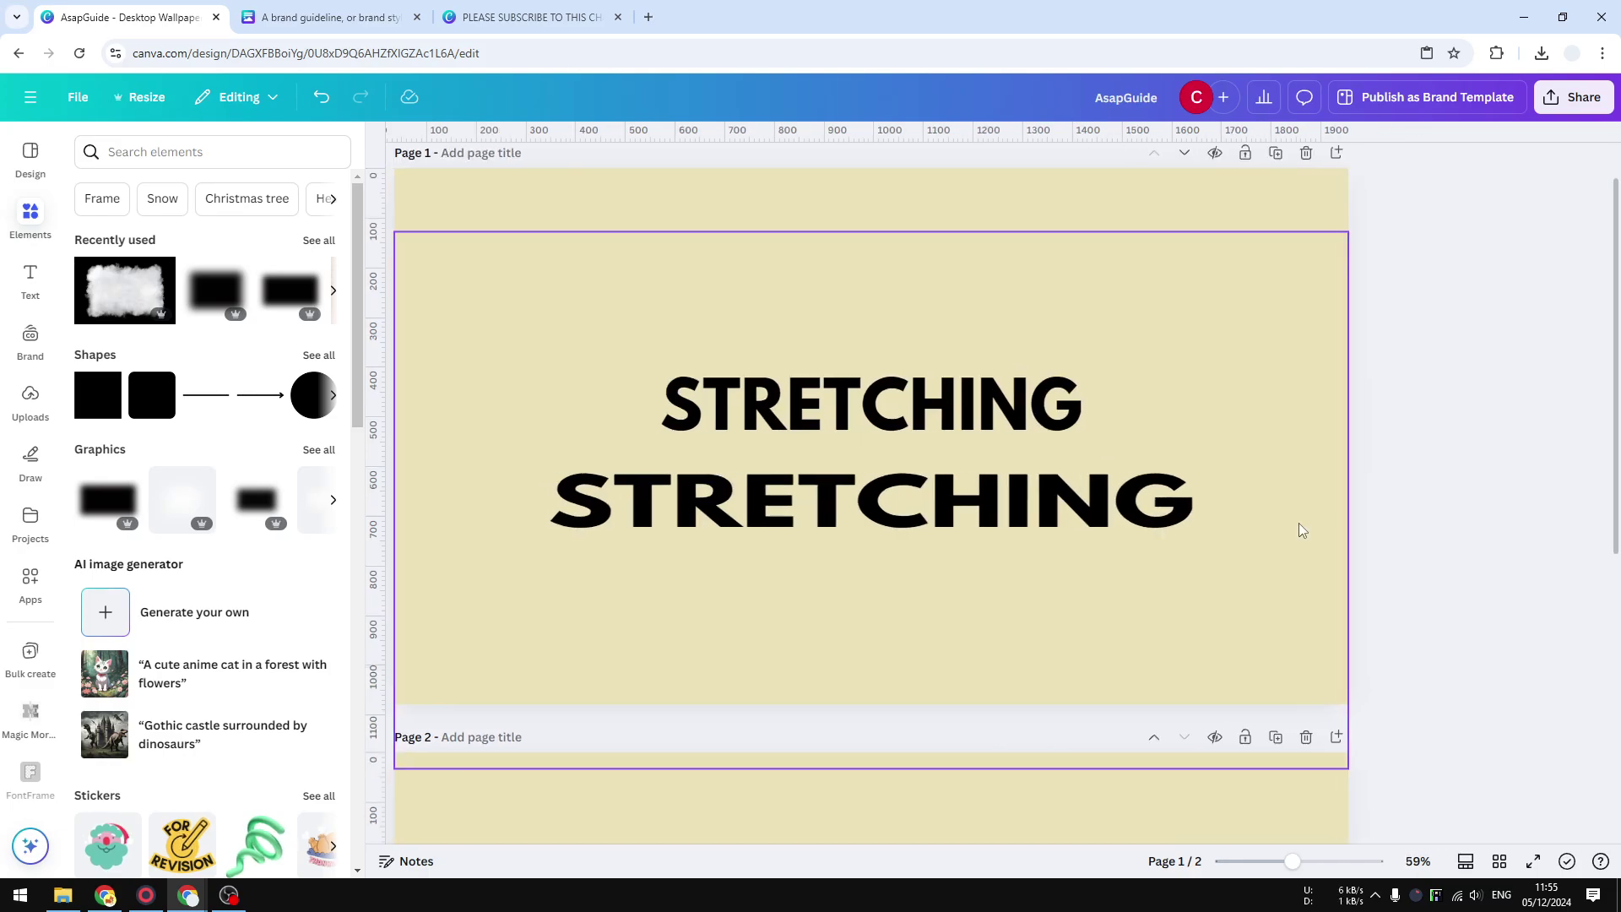